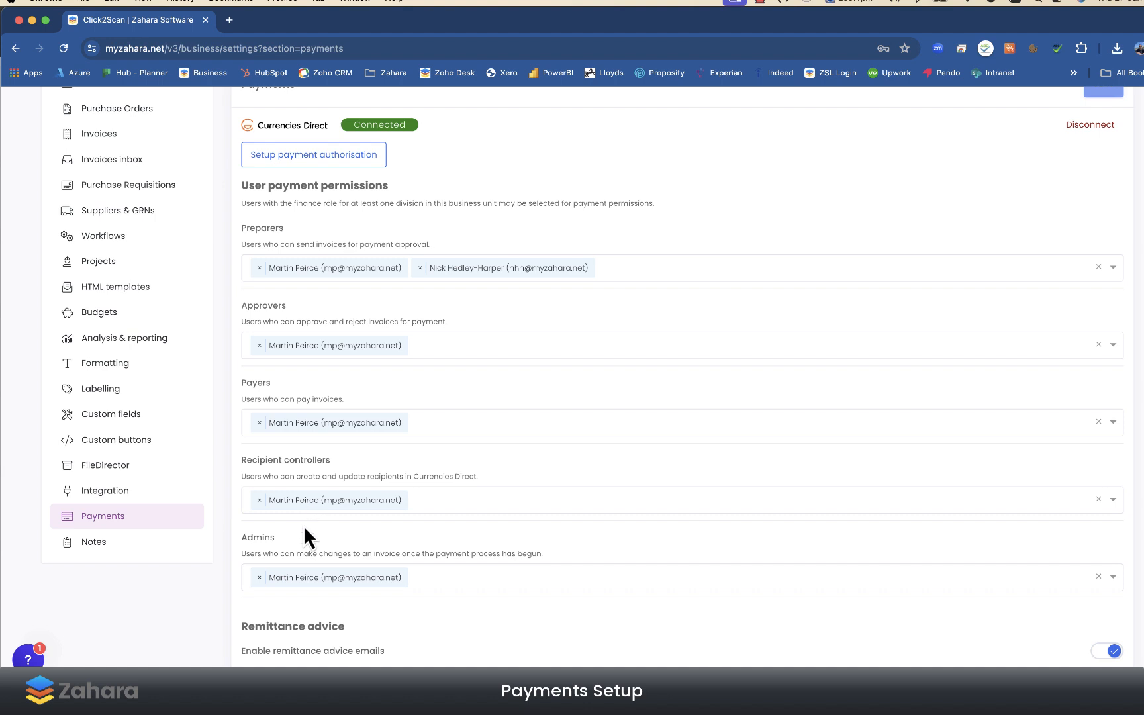
# Review the user payment permissions and remittance advice options in the business's Payments settings.
pyautogui.scroll(-3, 386, 526)
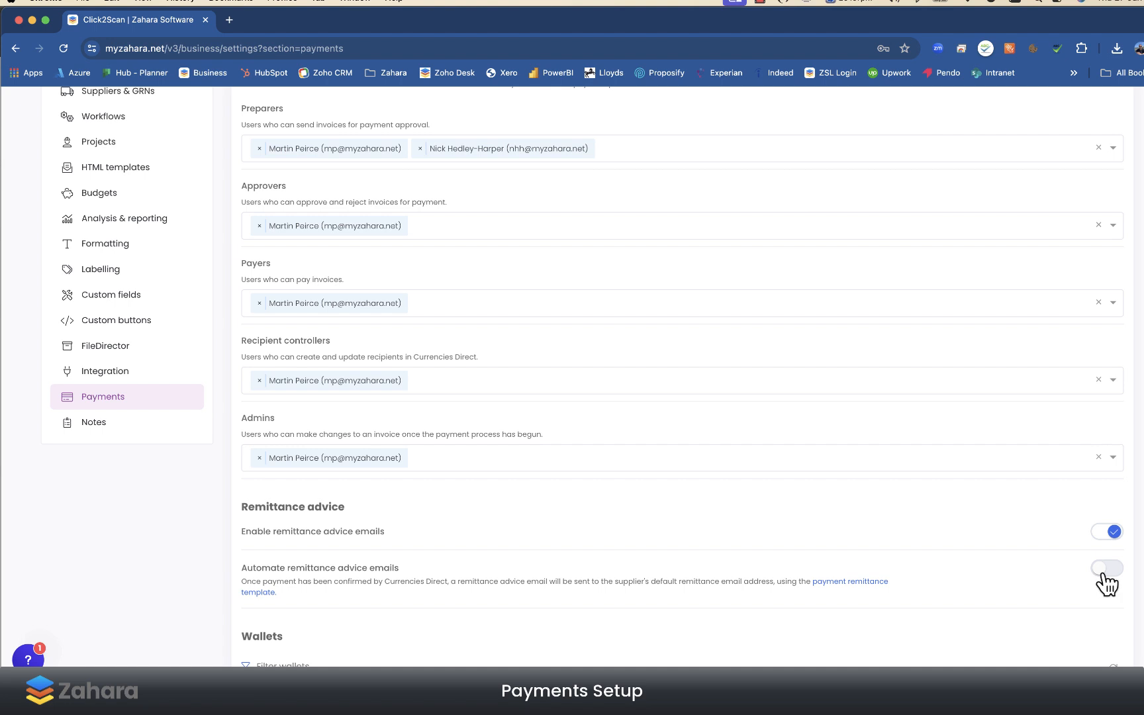
pyautogui.scroll(-5, 970, 583)
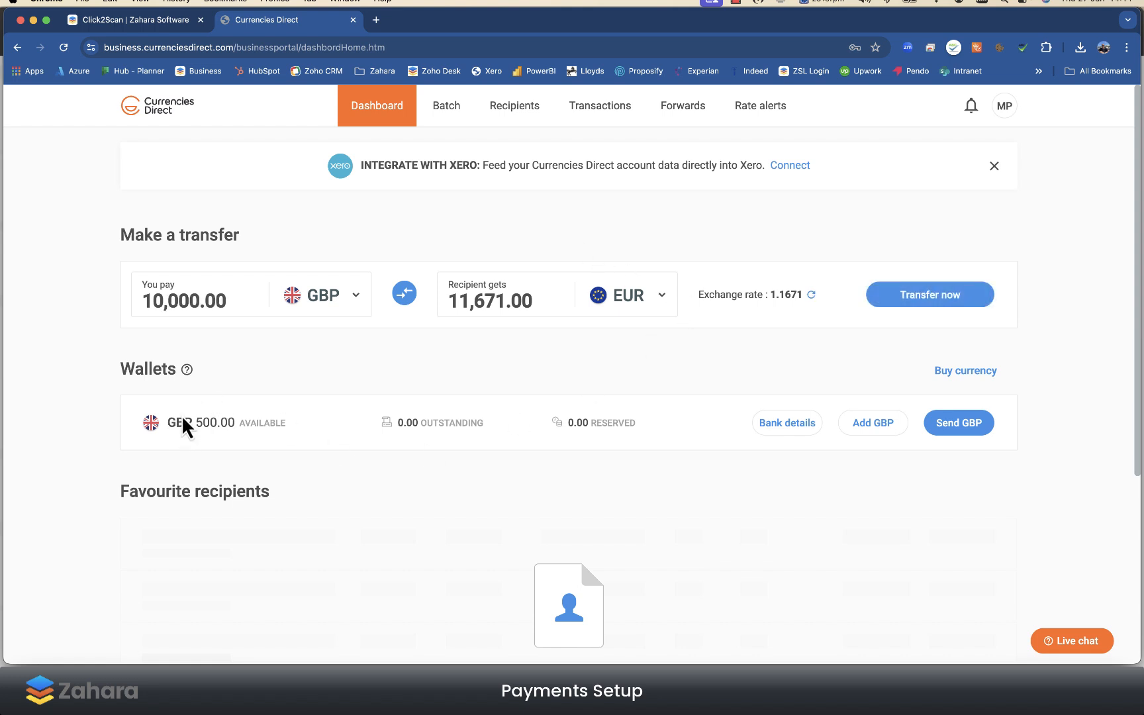
# Examine the transfer currencies, wallets and favourite recipients on the Currencies Direct dashboard, and switch back to Zahara.
pyautogui.scroll(-1, 304, 440)
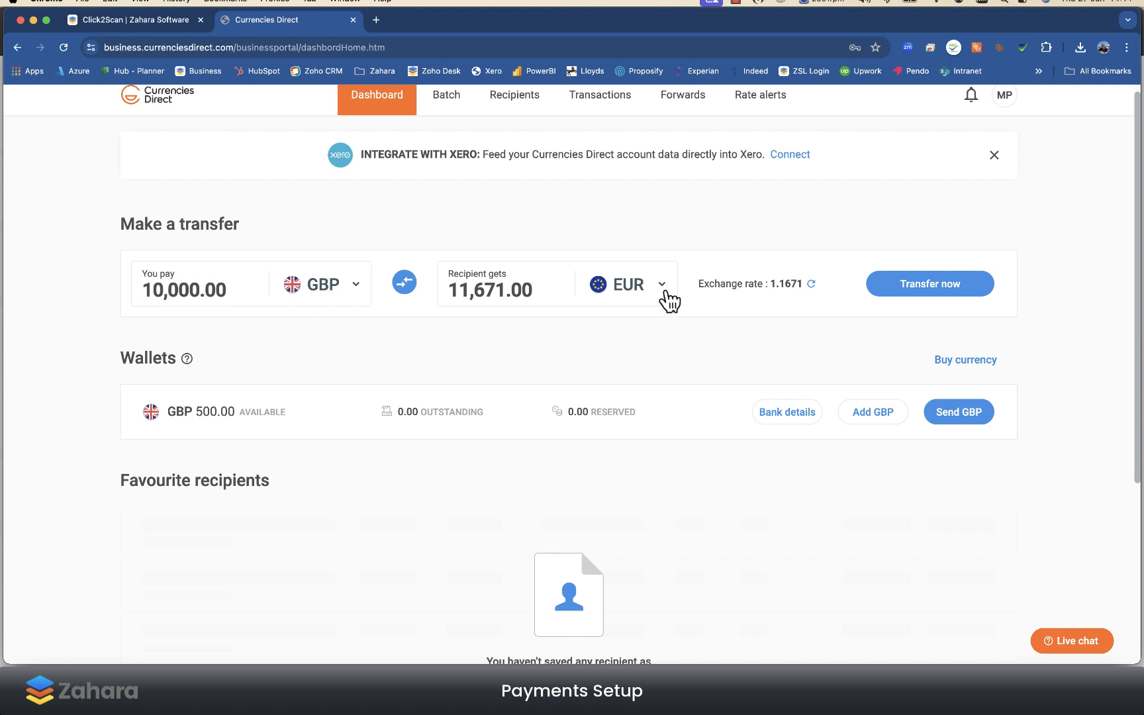
pyautogui.click(665, 296)
pyautogui.scroll(-3, 638, 427)
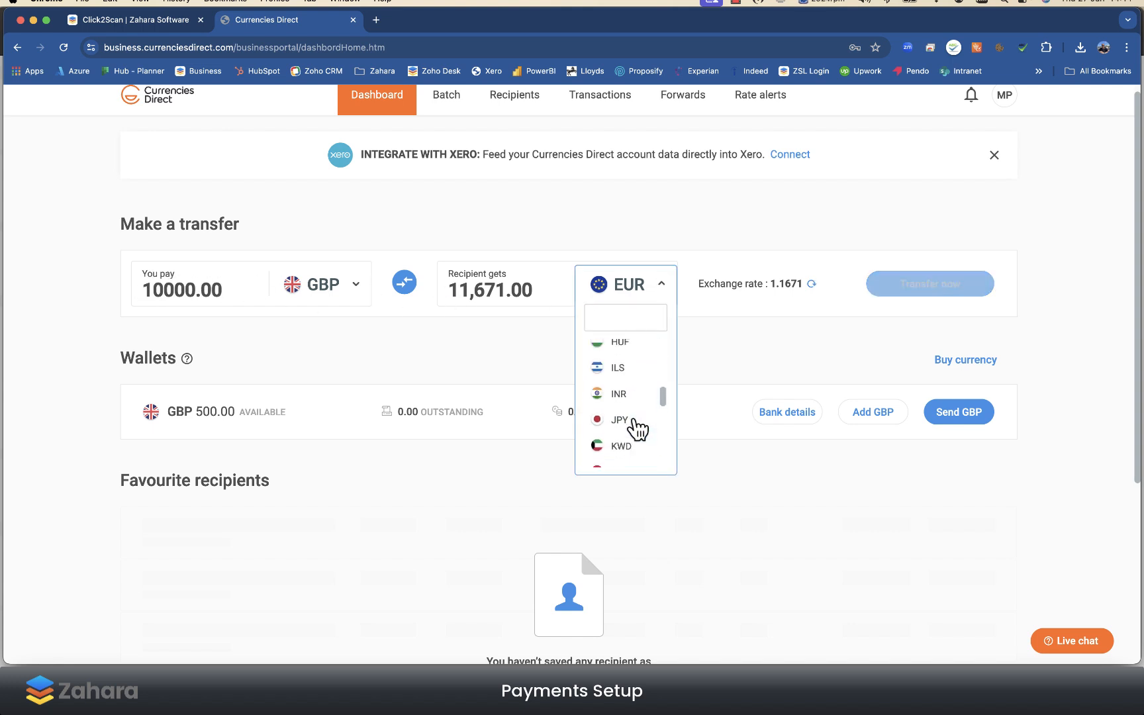
pyautogui.click(499, 354)
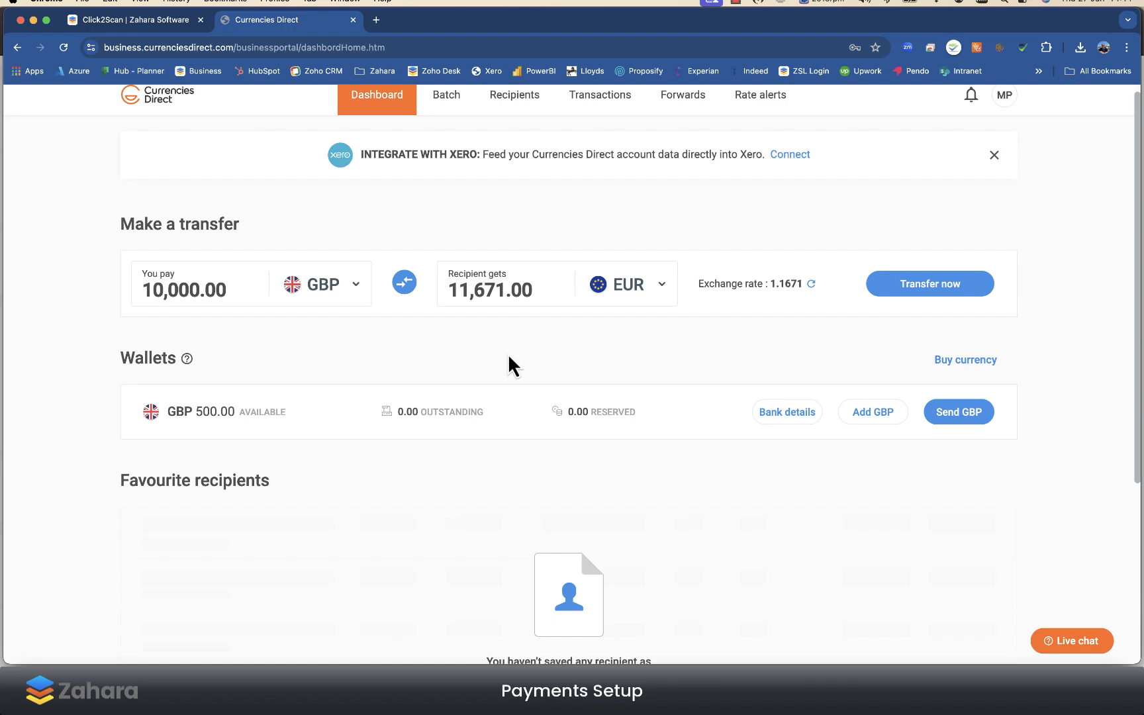
pyautogui.scroll(-3, 496, 440)
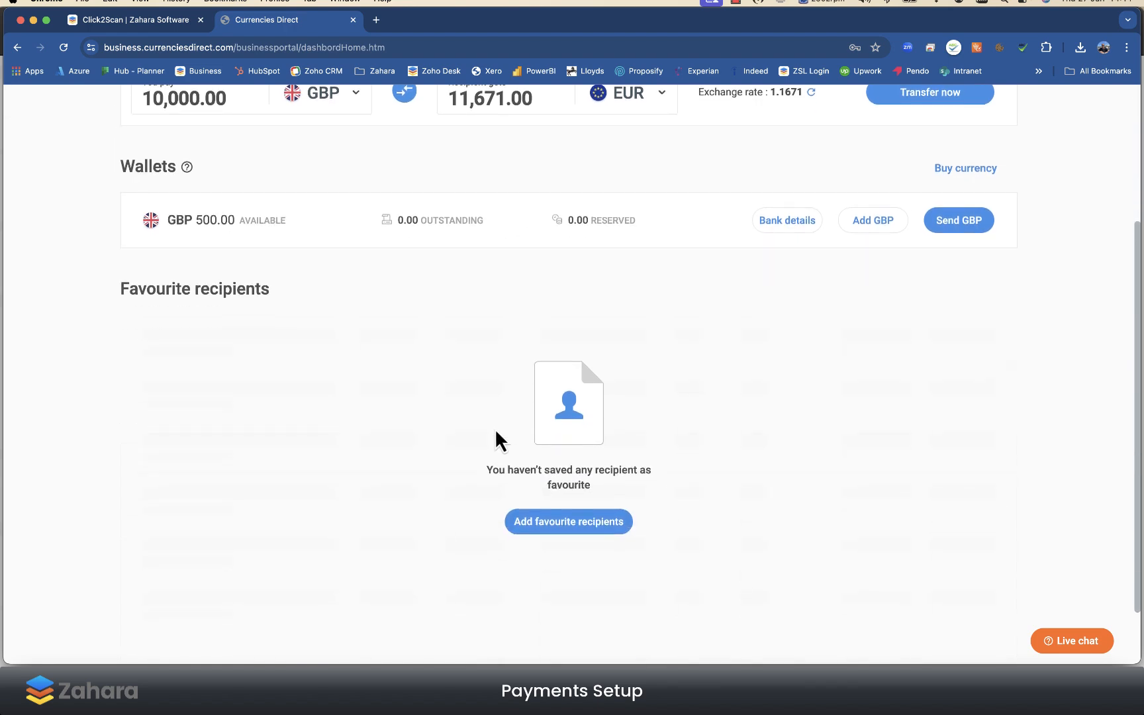
pyautogui.scroll(3, 497, 440)
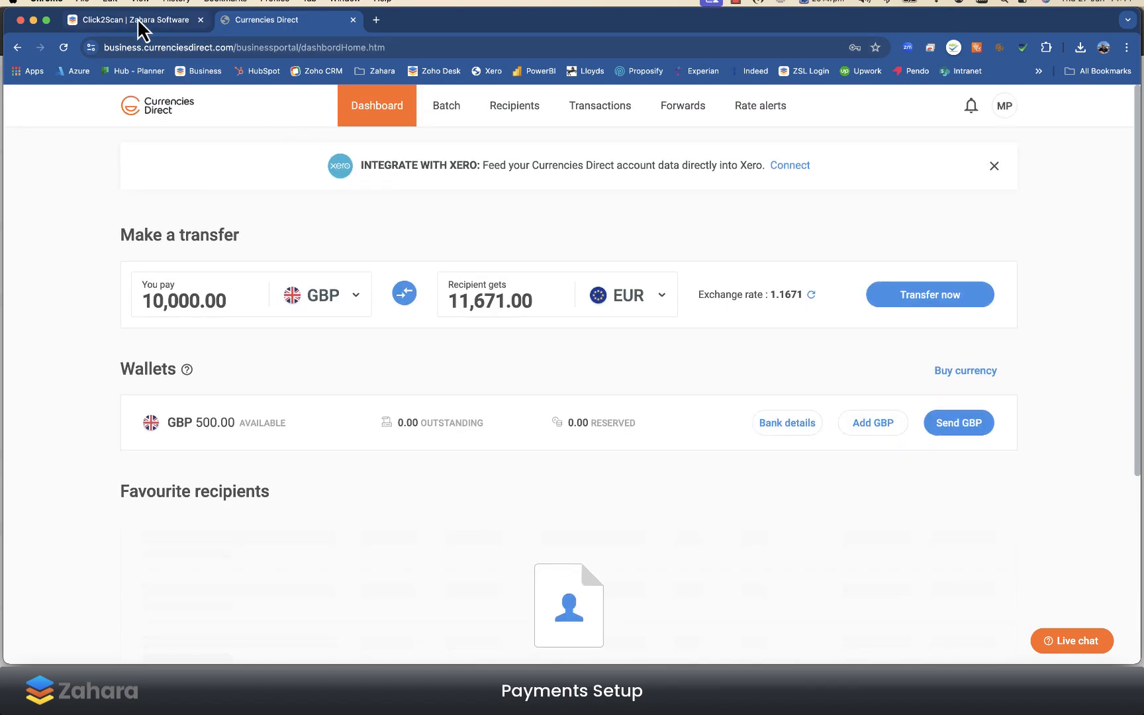
pyautogui.click(173, 20)
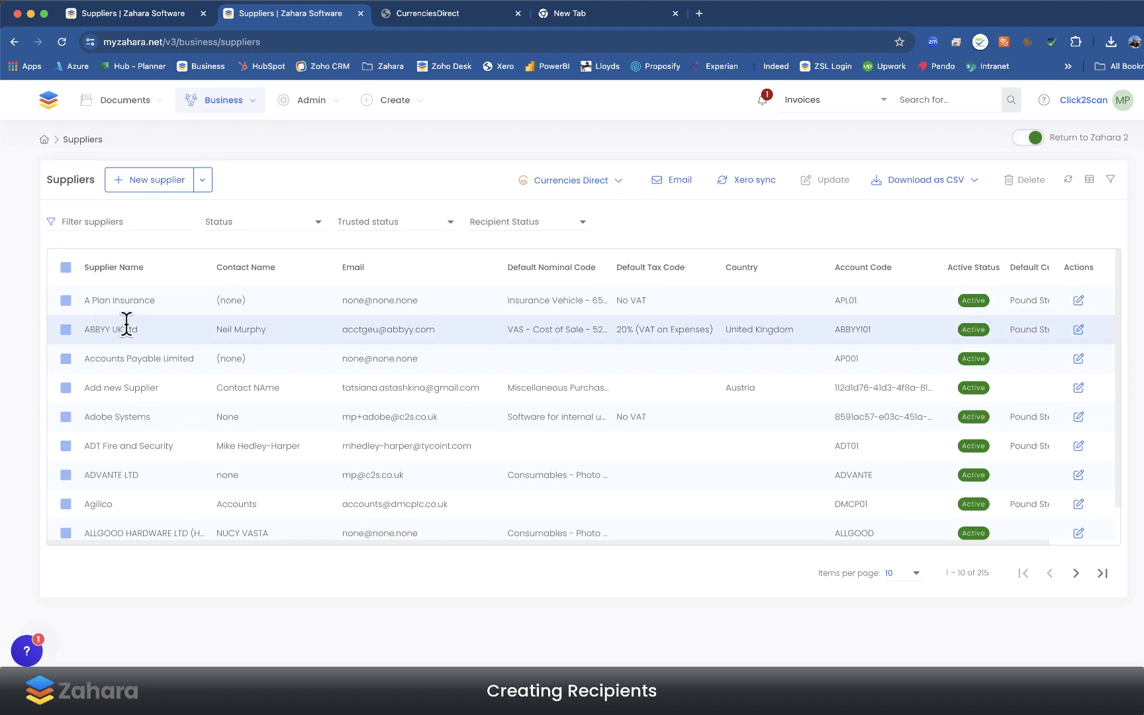
# Open the supplier ABBYY UK Ltd and review its payment details, including the matched recipient, payment terms and bank details.
pyautogui.click(1078, 330)
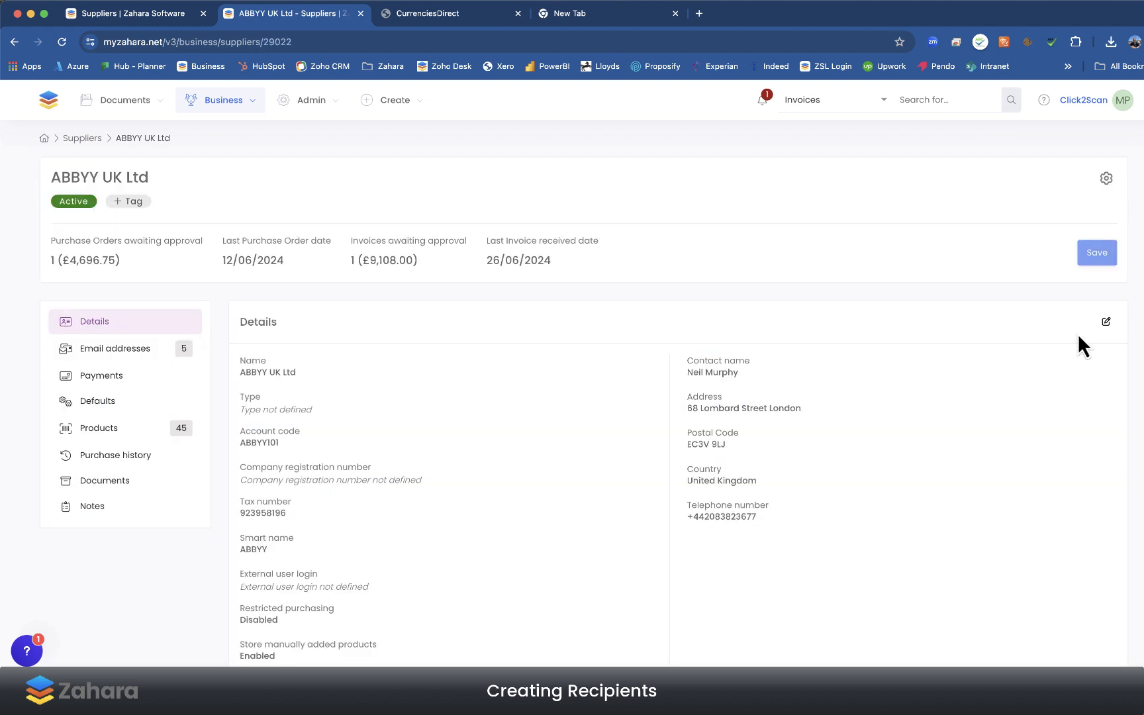
pyautogui.click(82, 380)
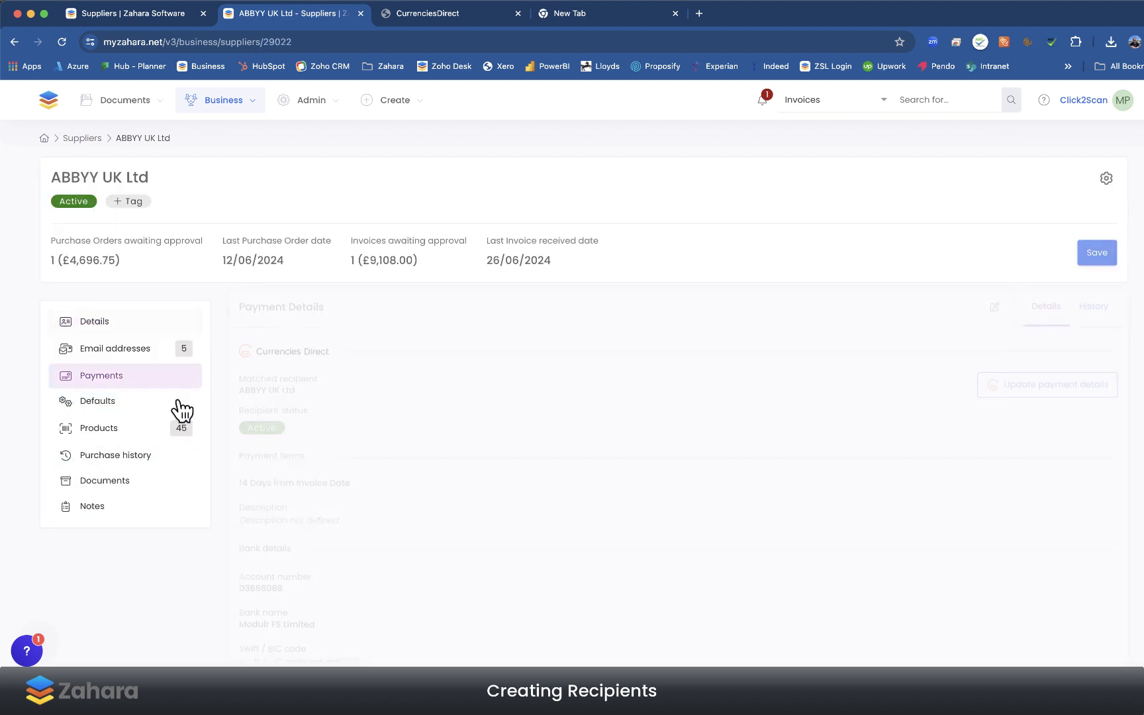
pyautogui.scroll(-3, 337, 429)
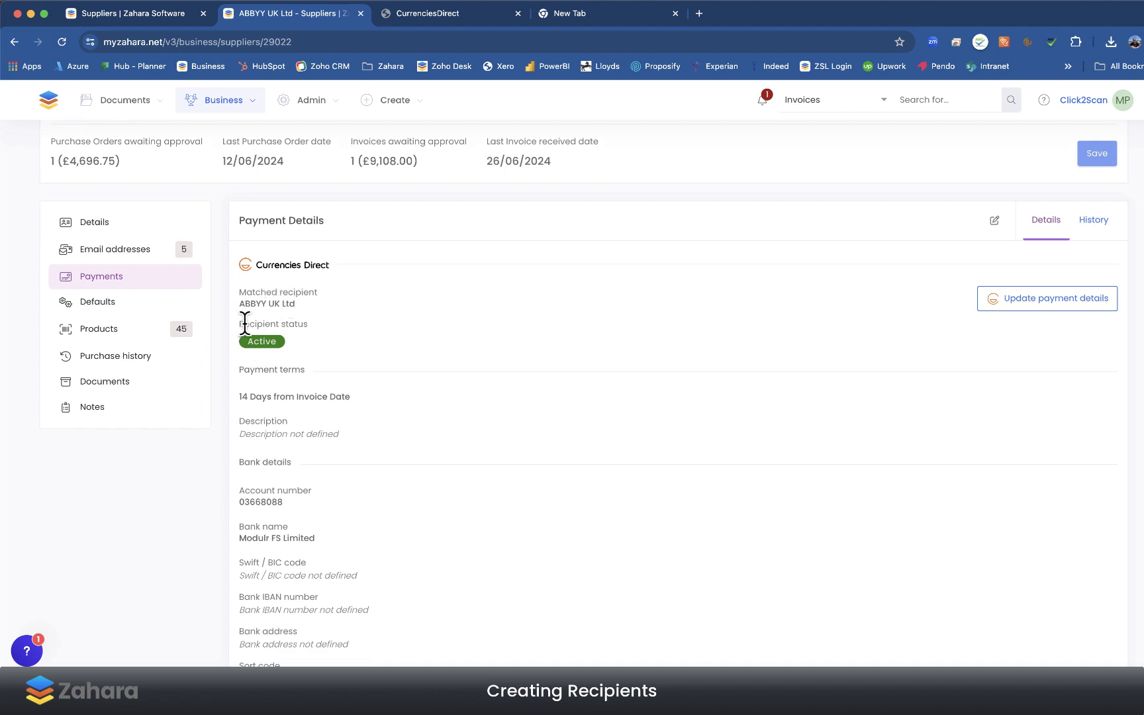
pyautogui.scroll(-2, 302, 395)
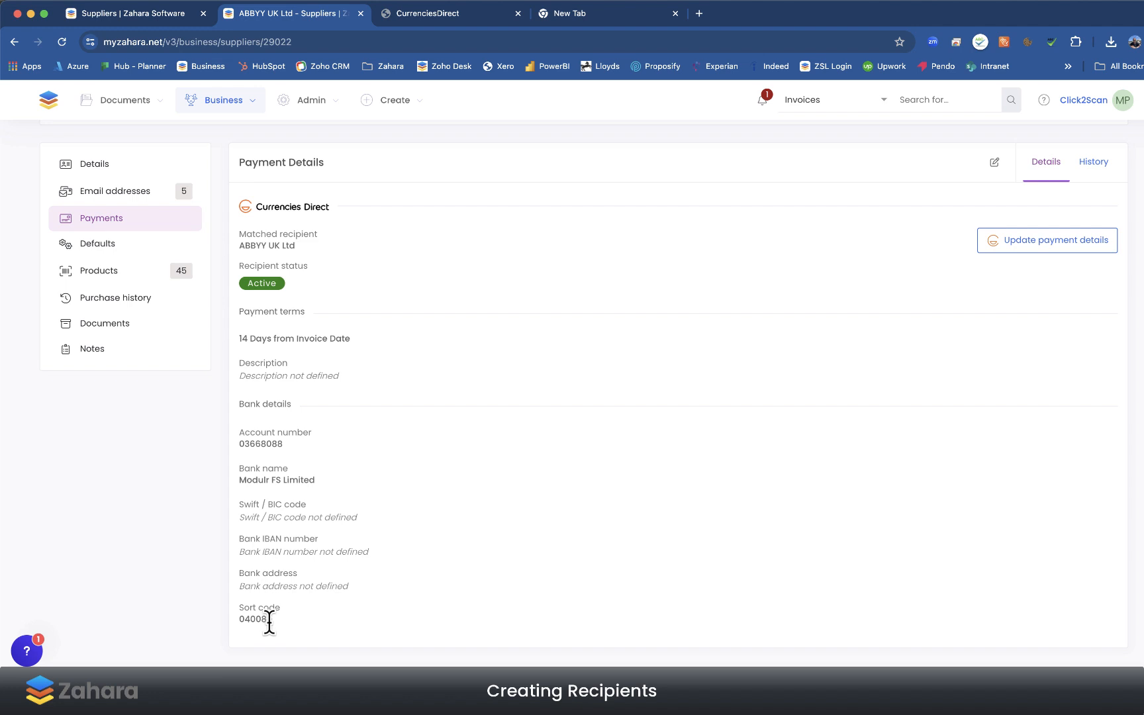
pyautogui.scroll(3, 267, 453)
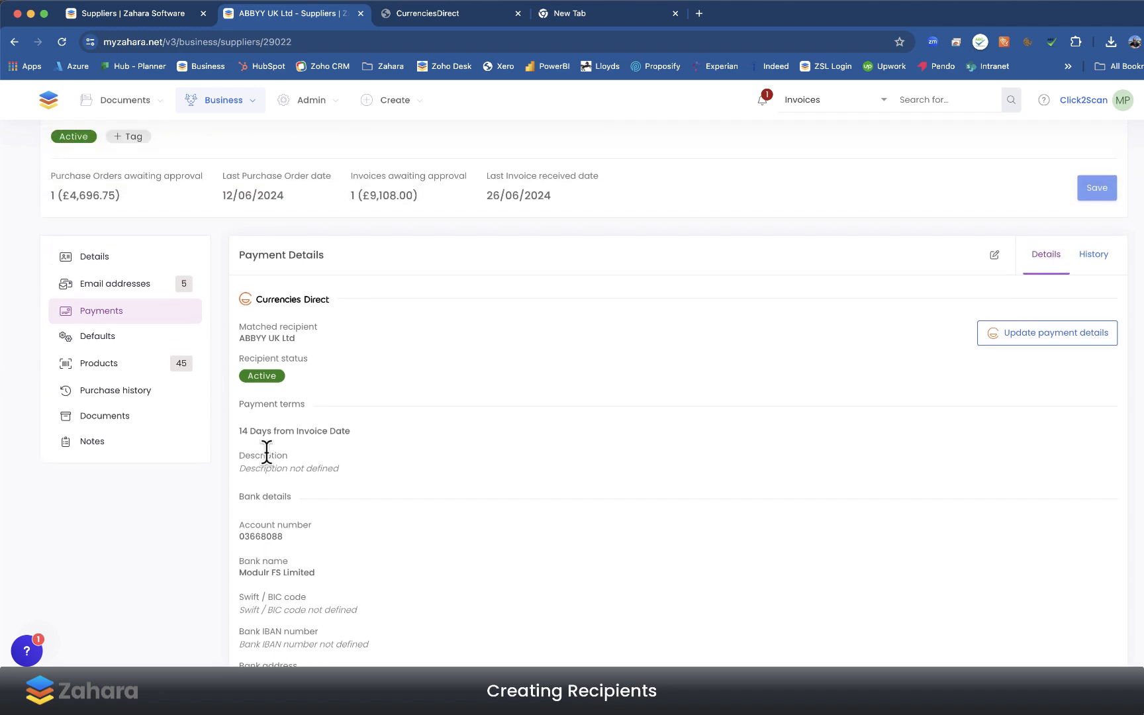
# Return to the suppliers list, select ADT Fire and Security, and open recipient matching for Currencies Direct.
pyautogui.click(204, 104)
pyautogui.click(210, 143)
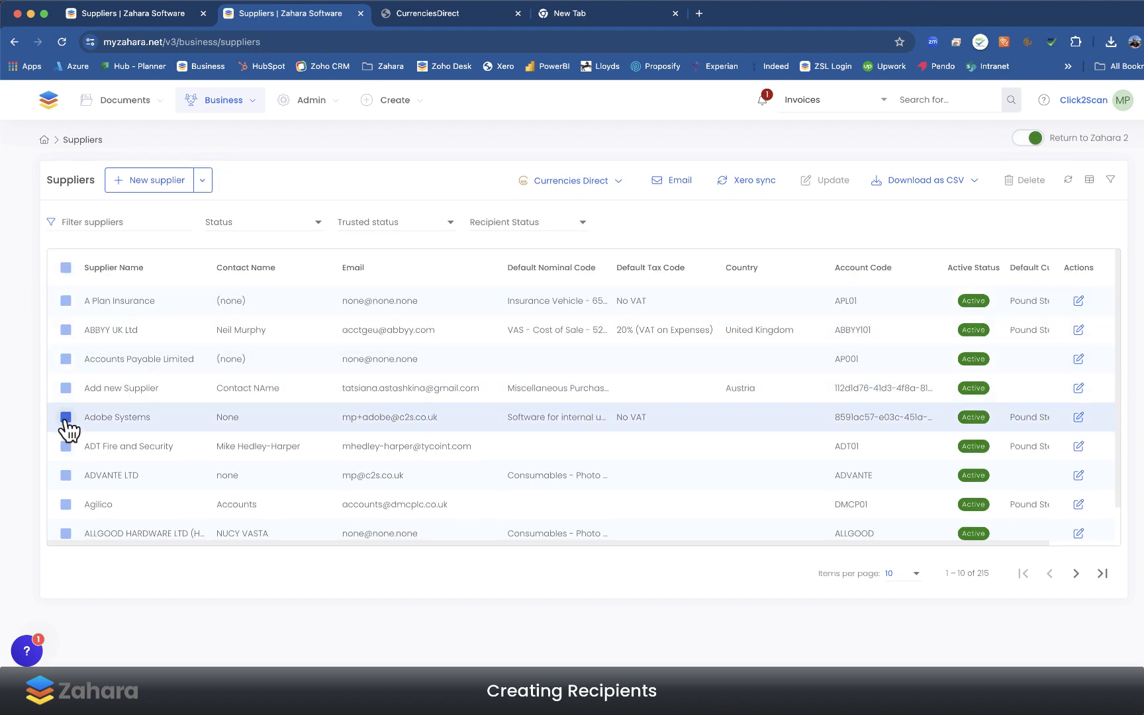
pyautogui.click(65, 446)
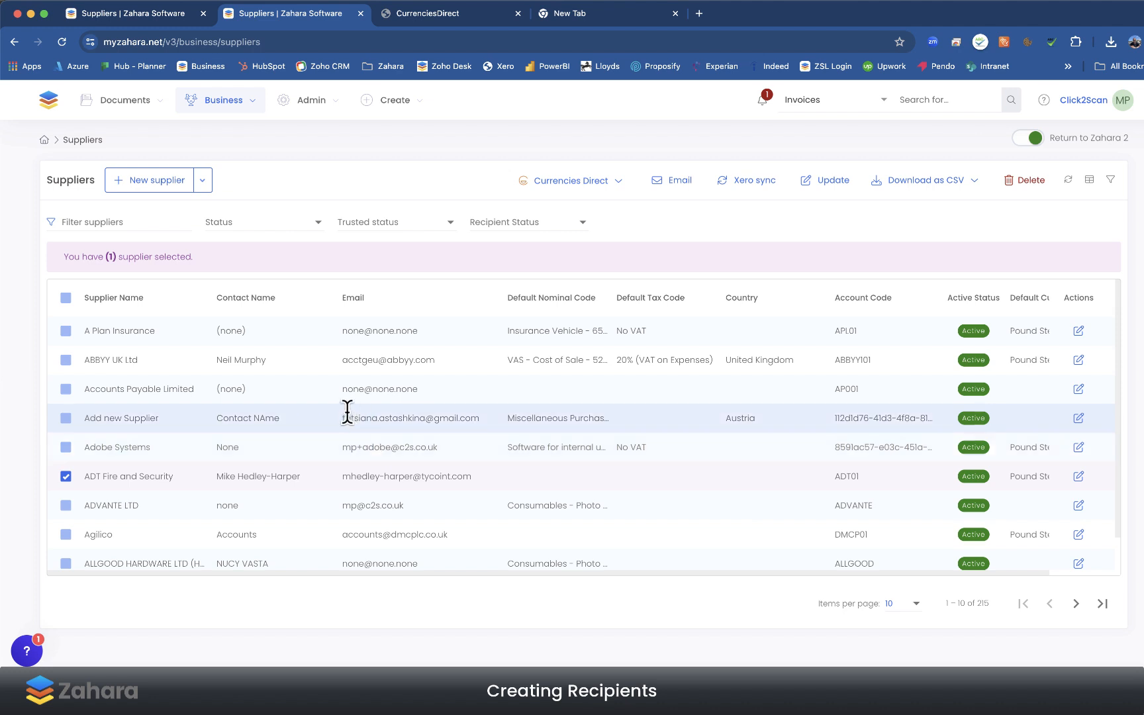
pyautogui.click(621, 188)
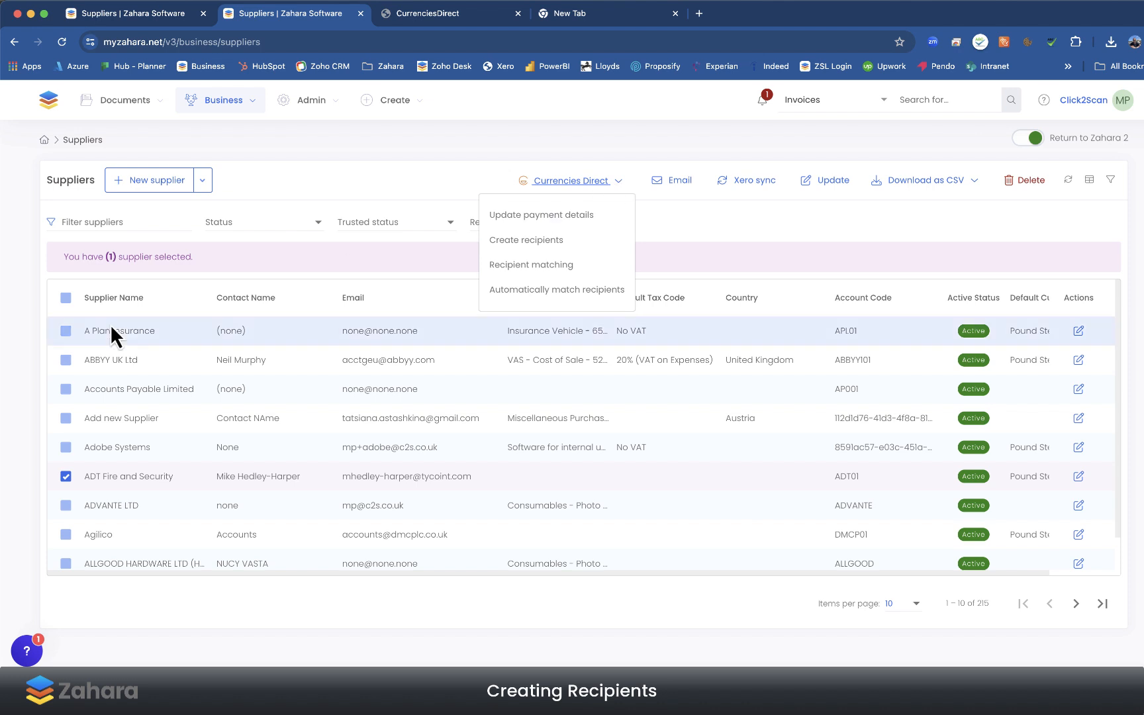
pyautogui.click(522, 267)
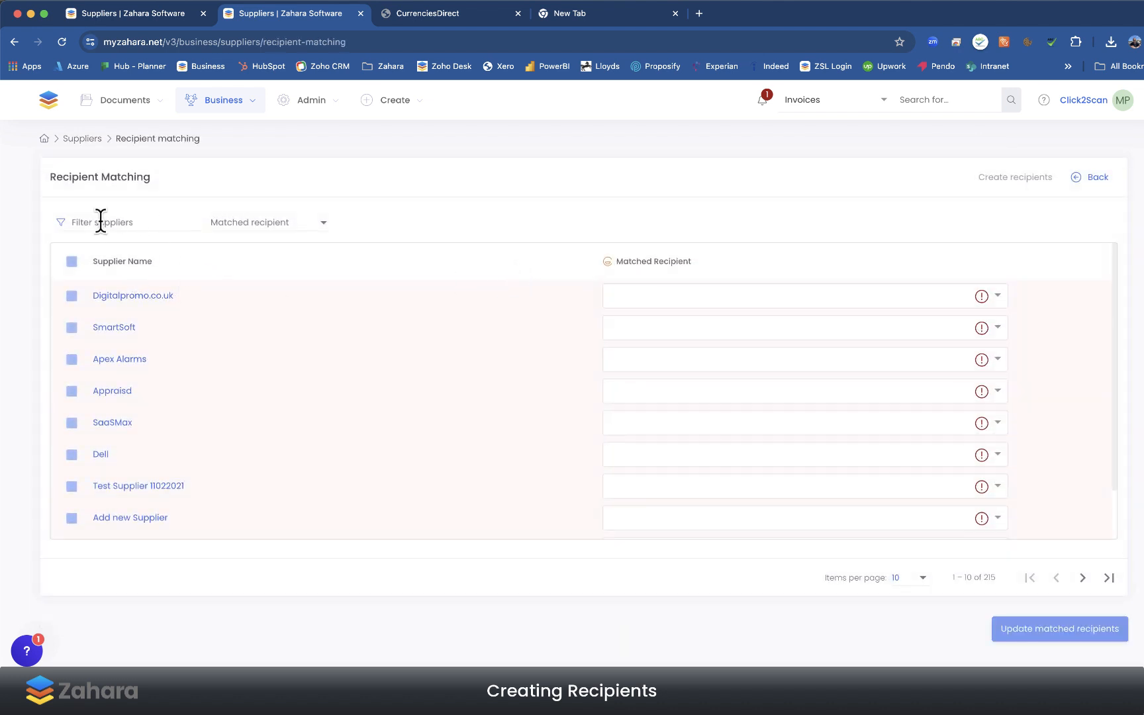
# Filter the recipient matching list by "adt" and examine the recipients available for matching with ADT Fire and Security.
pyautogui.click(147, 222)
pyautogui.write('adt')
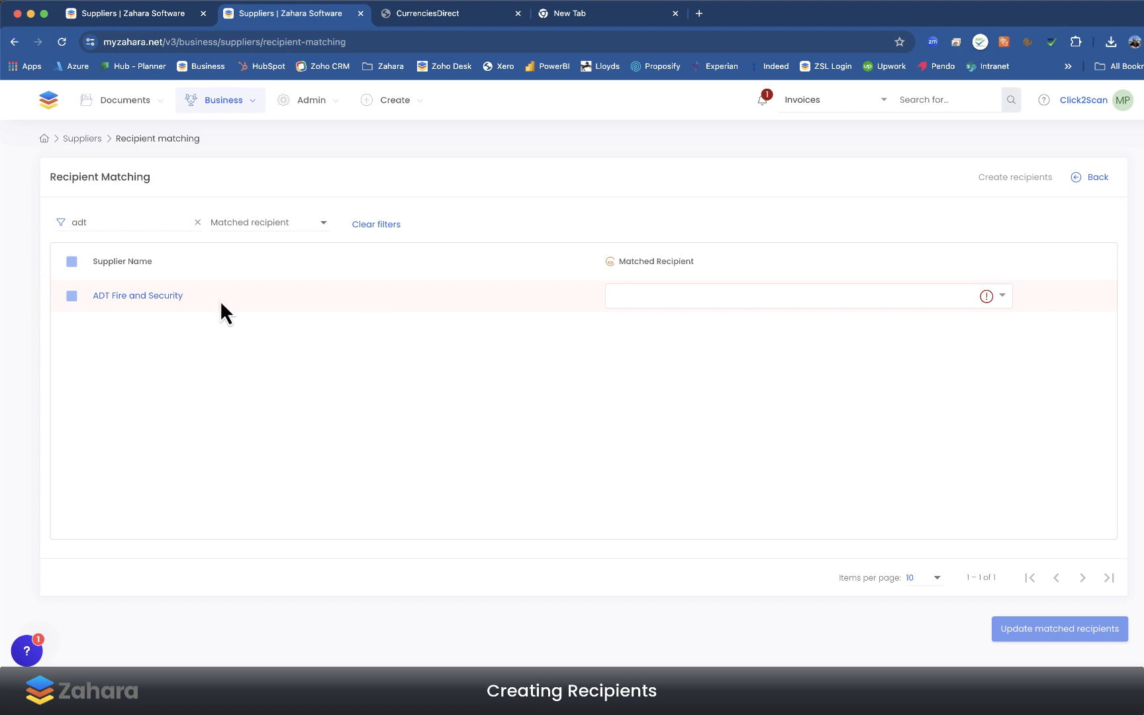
pyautogui.click(686, 298)
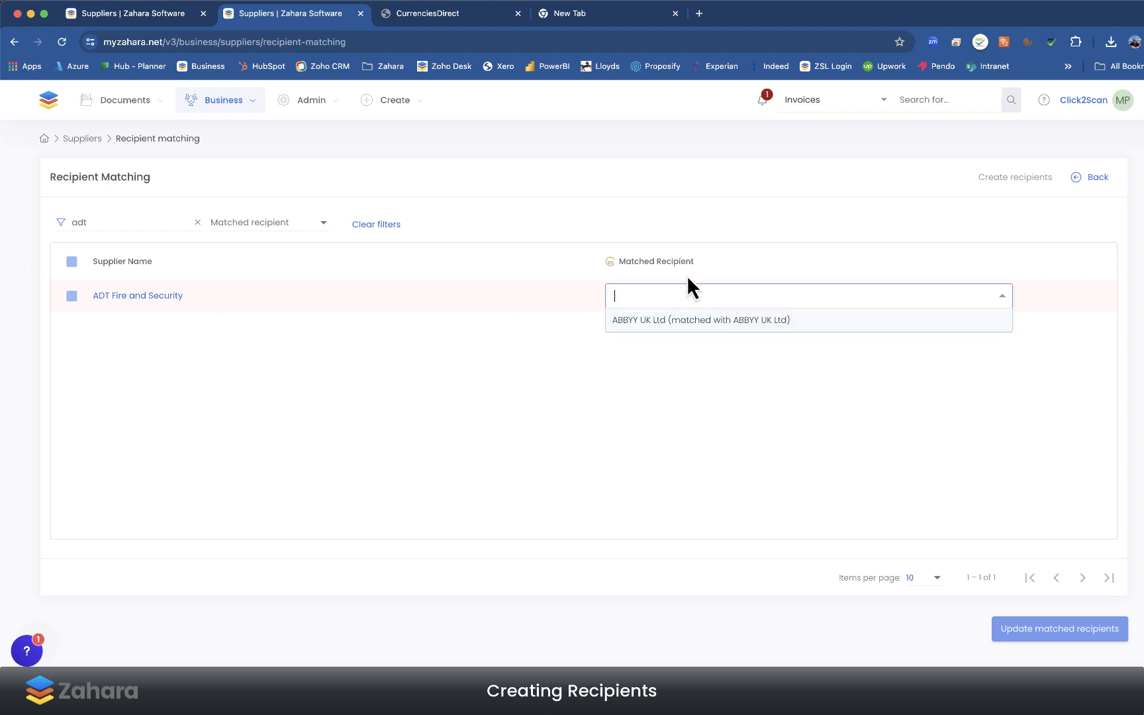
pyautogui.click(719, 265)
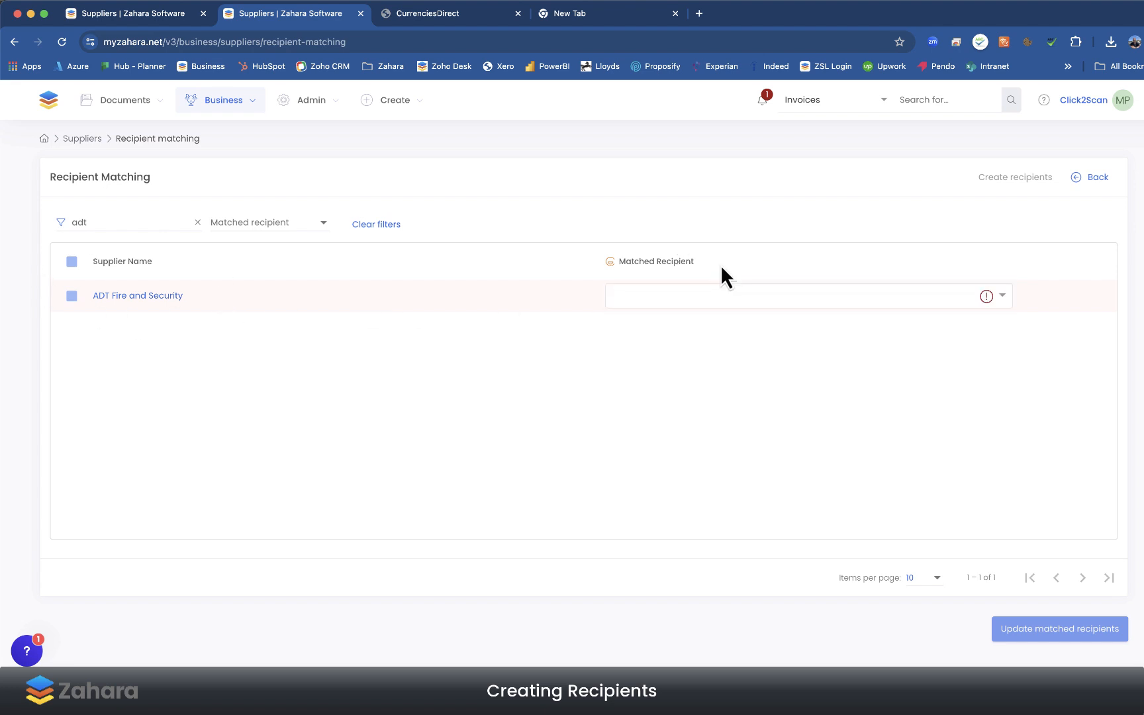
pyautogui.click(706, 288)
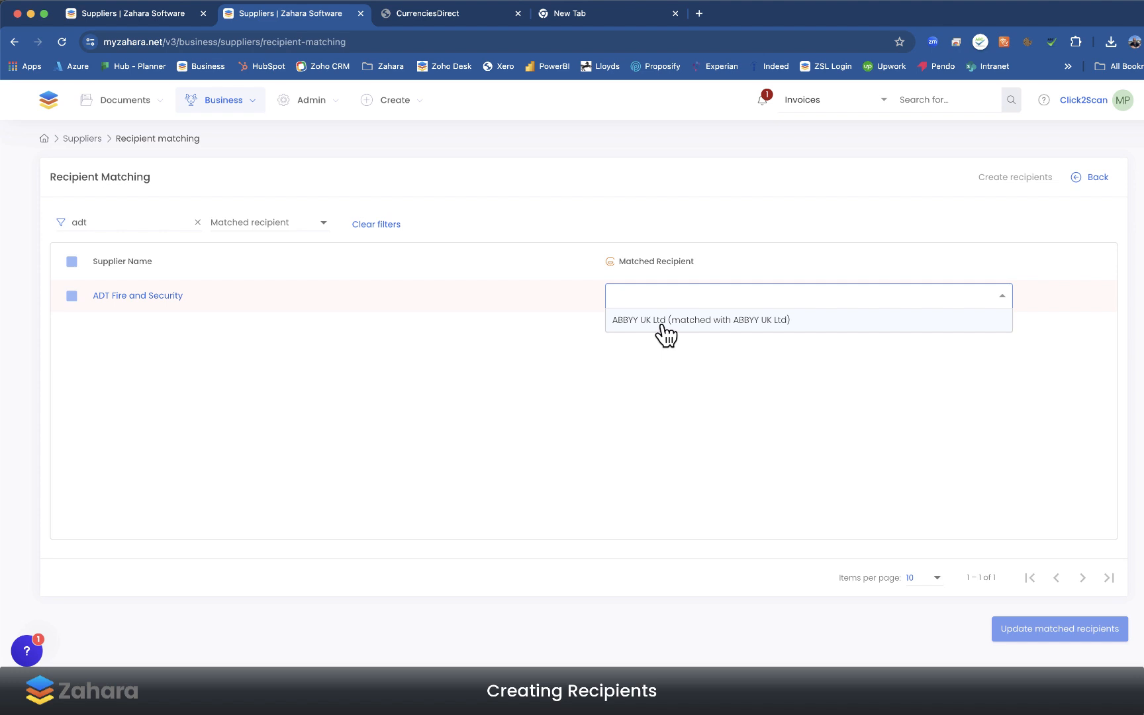
pyautogui.click(579, 333)
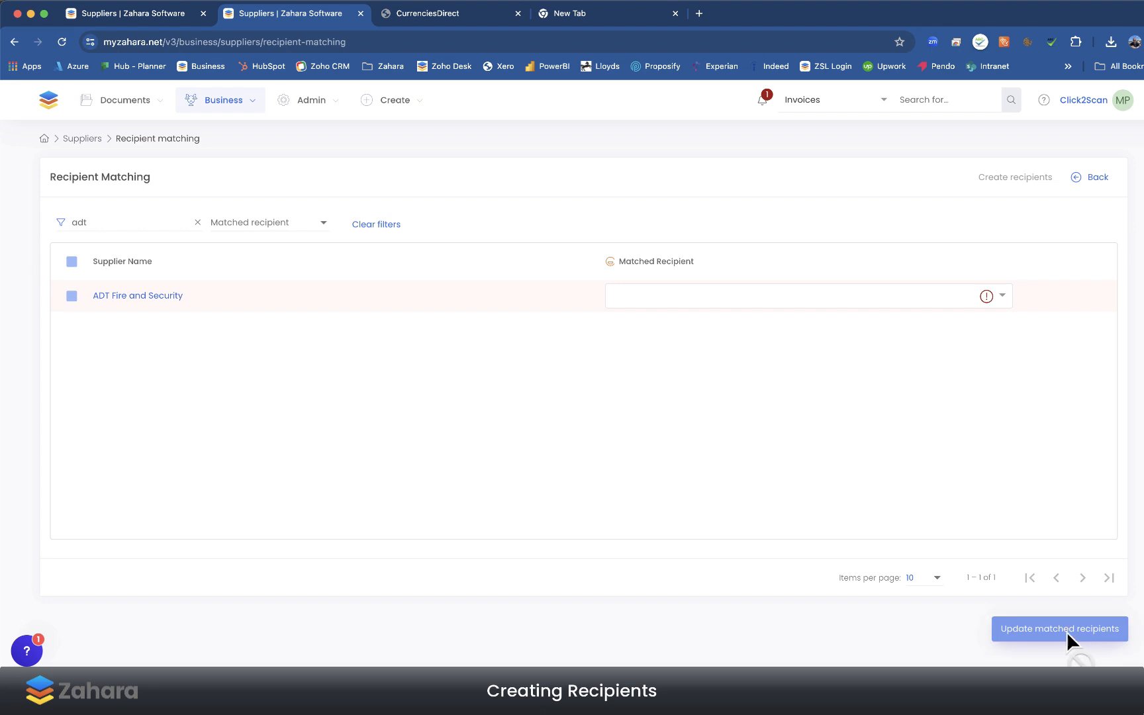
# Switch to Currencies Direct, log back in with the saved credentials, and open the Recipients page.
pyautogui.click(415, 24)
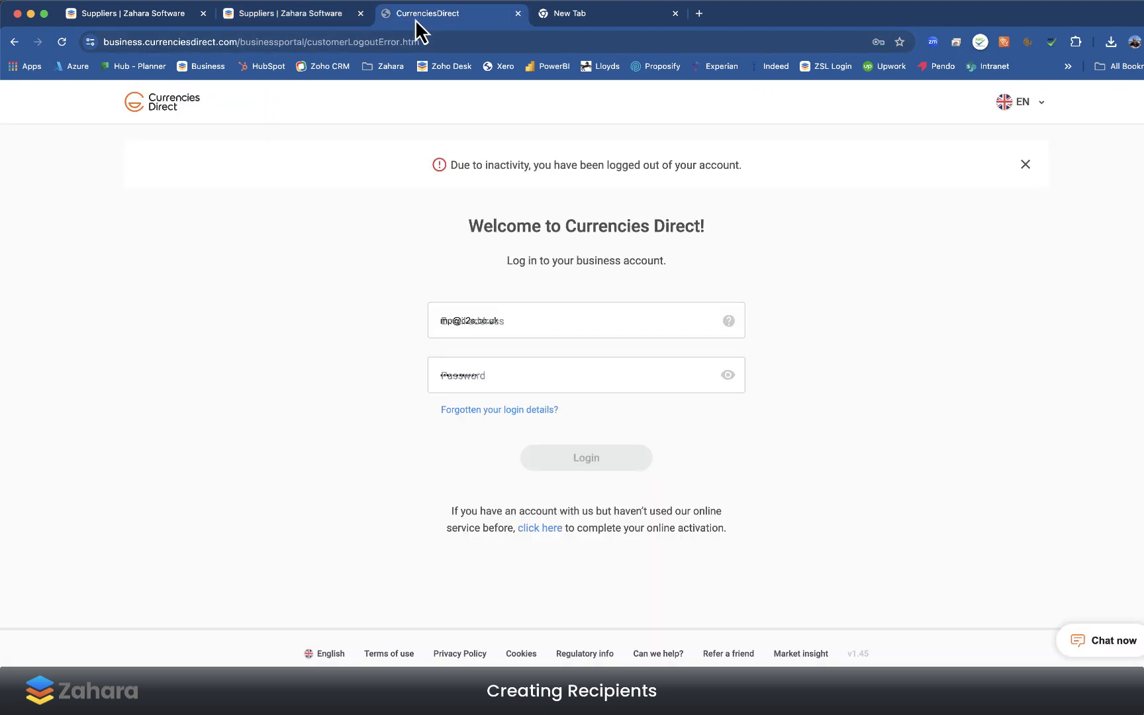
pyautogui.click(589, 464)
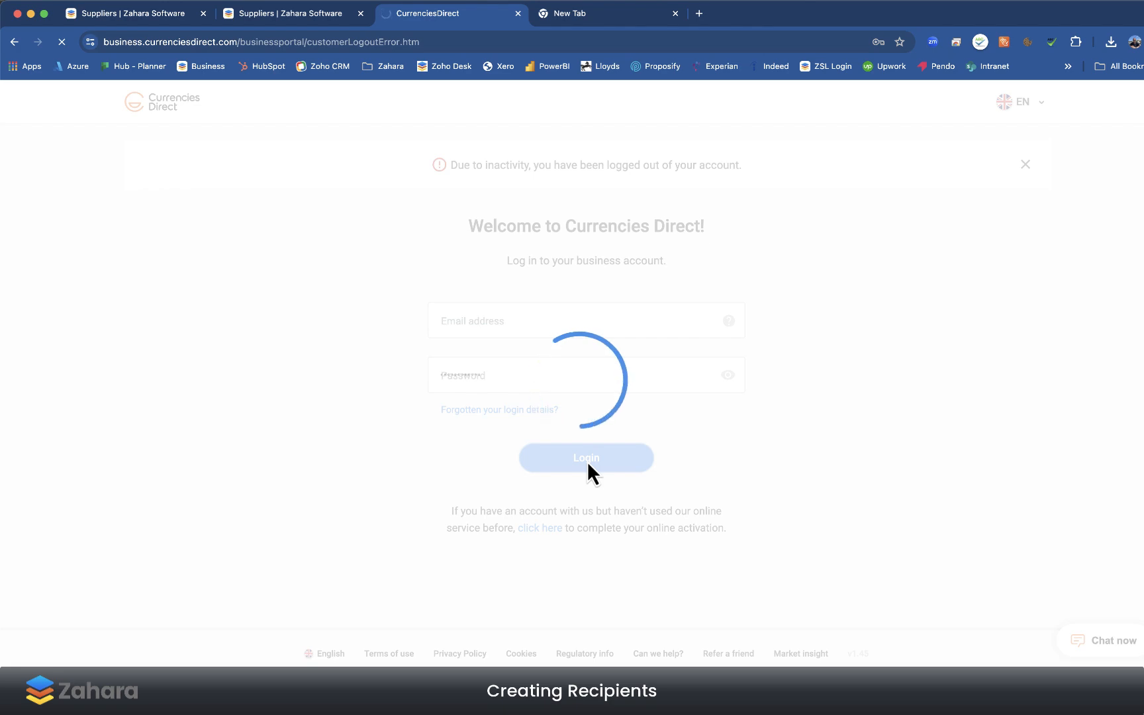
pyautogui.scroll(-5, 397, 423)
pyautogui.scroll(5, 397, 423)
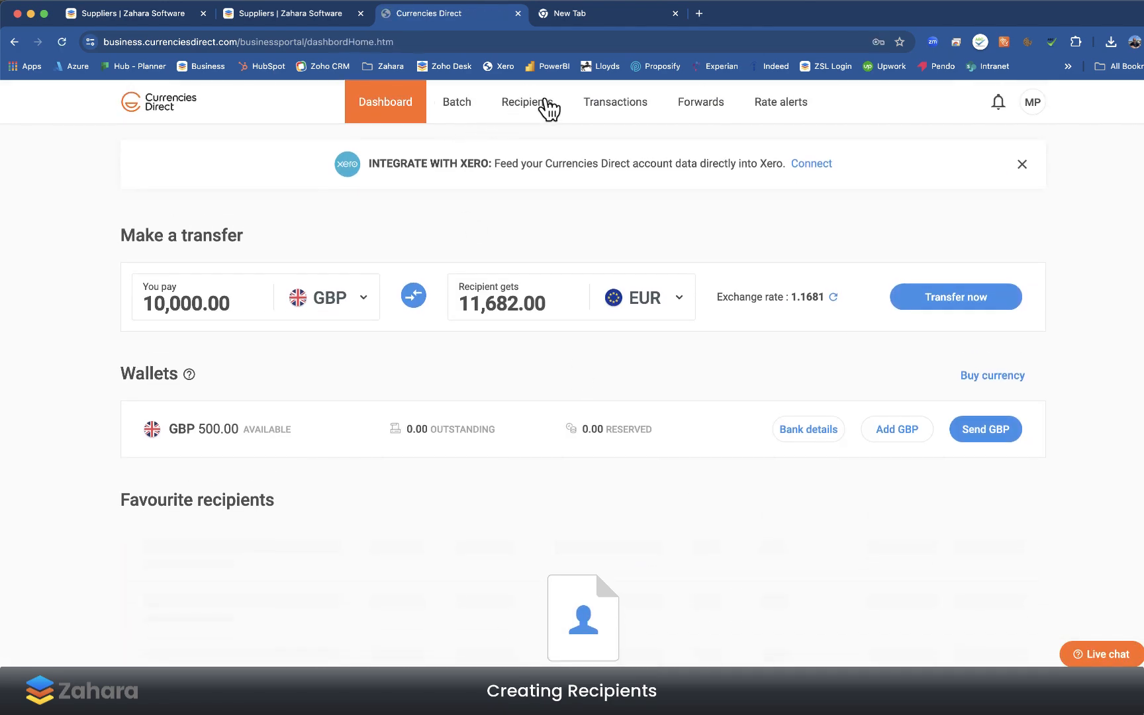
pyautogui.click(548, 107)
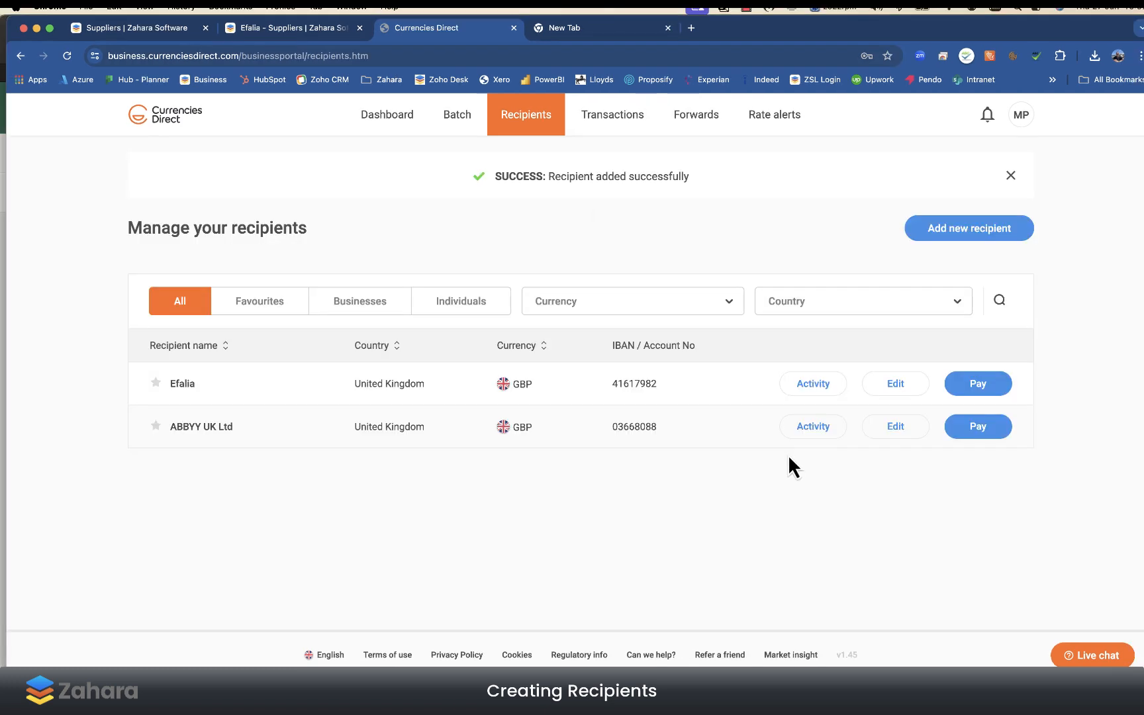
# Open the Efalia recipient for editing, review its company and bank details, and close it without changes.
pyautogui.click(897, 384)
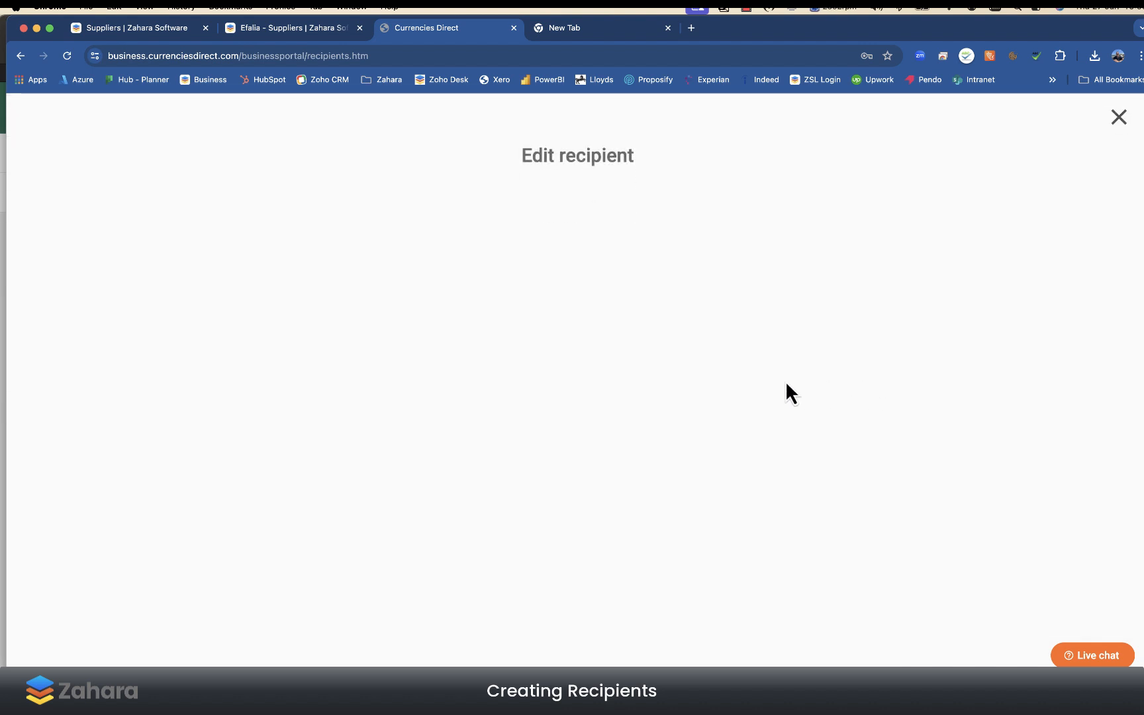
pyautogui.scroll(-3, 728, 383)
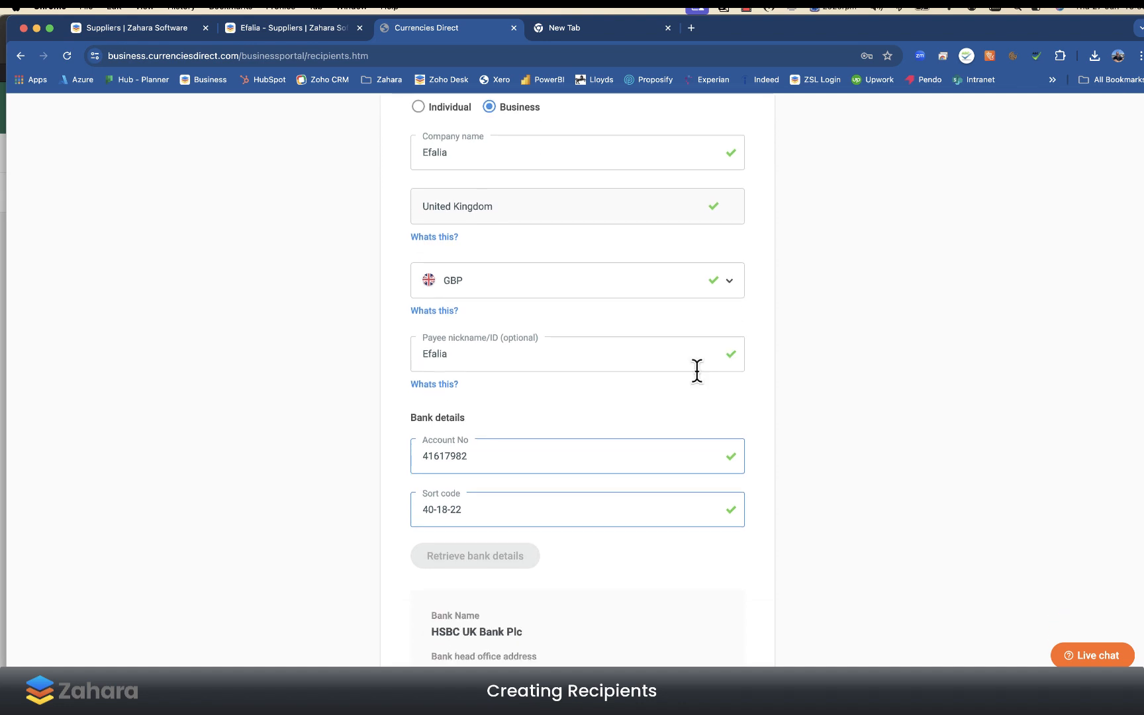
pyautogui.scroll(-4, 551, 502)
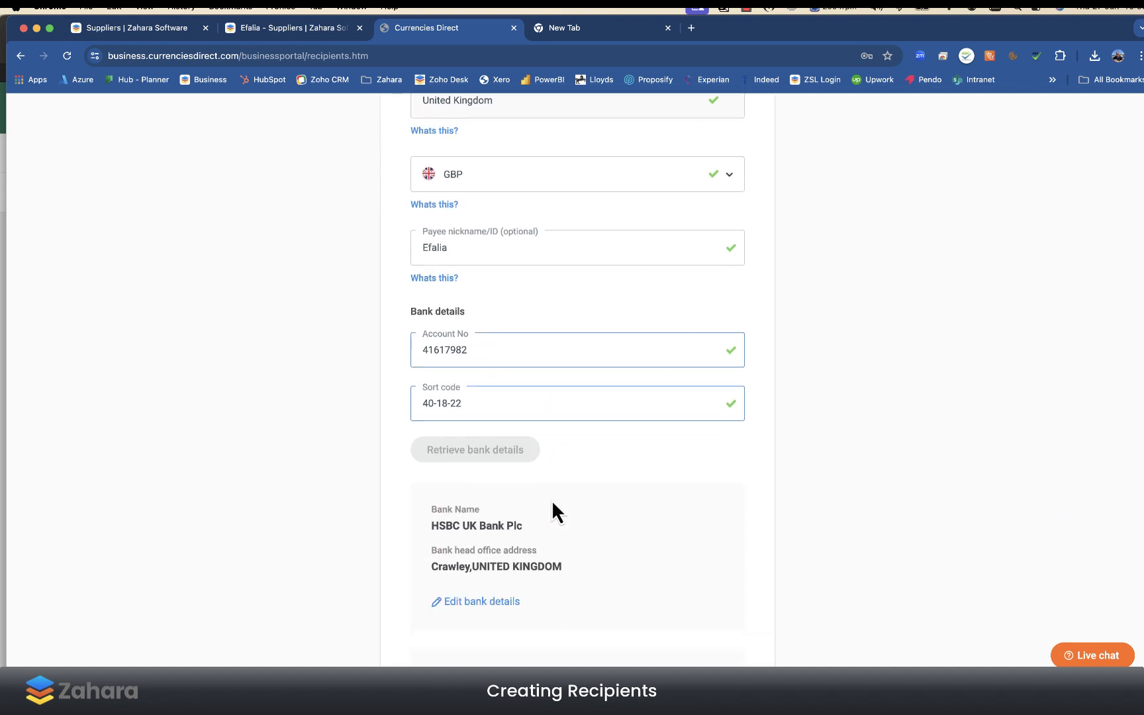
pyautogui.scroll(-2, 552, 467)
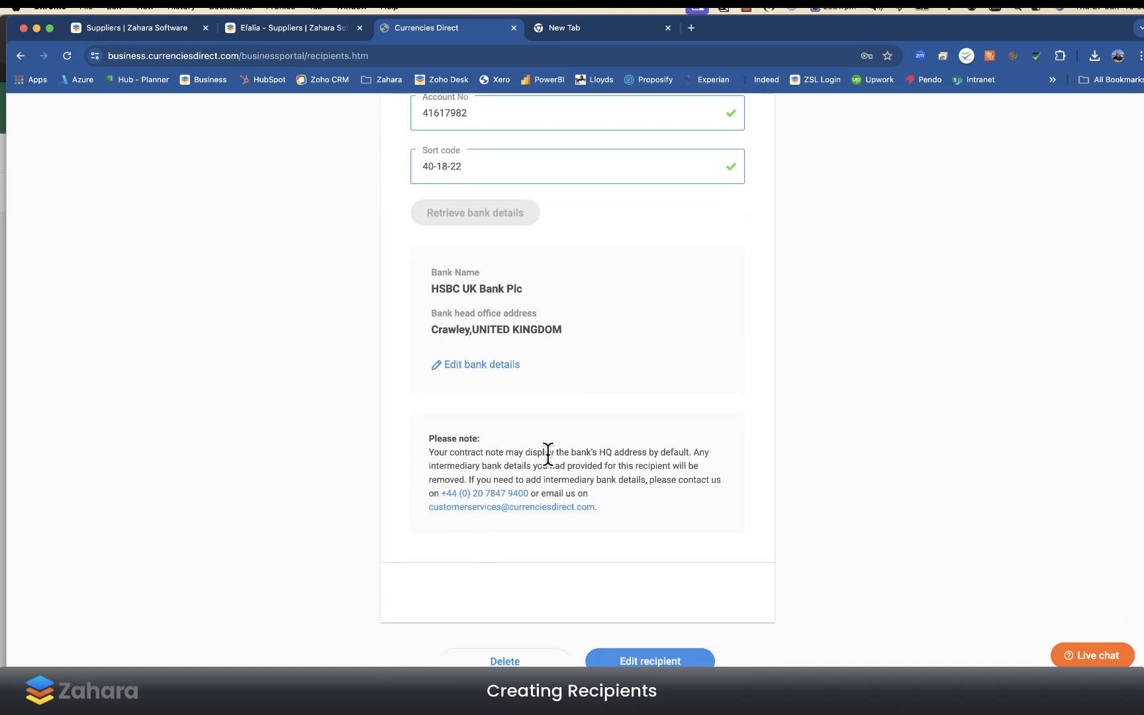
pyautogui.scroll(8, 548, 454)
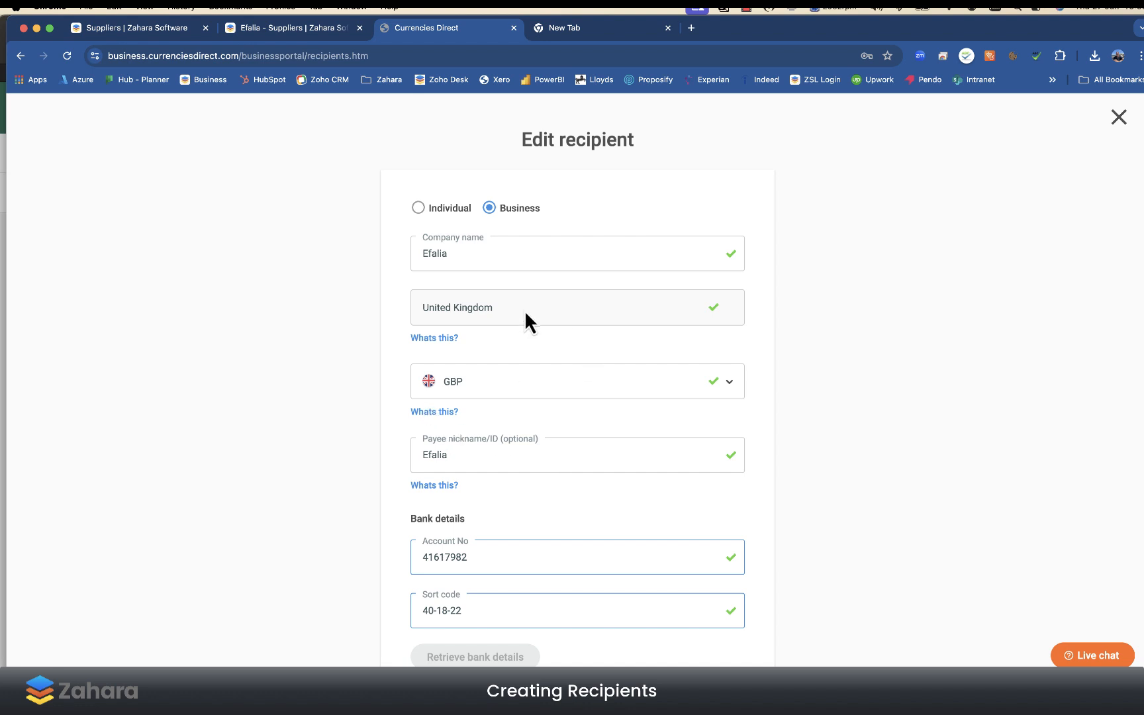
pyautogui.click(1119, 118)
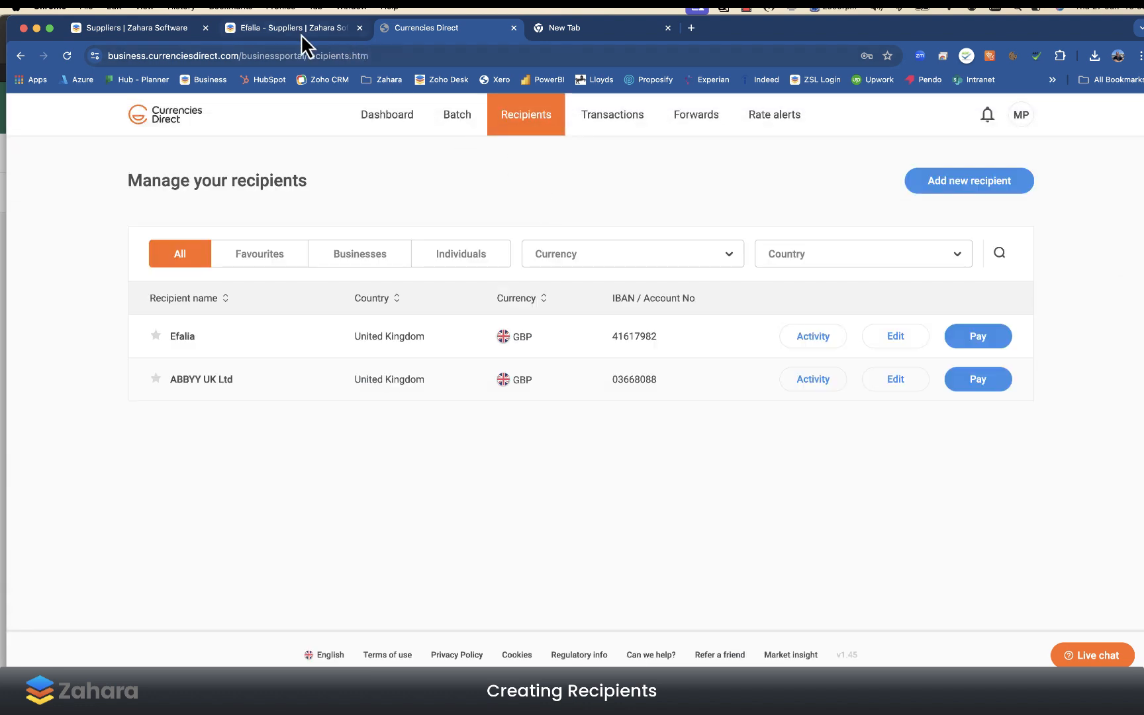
# Switch back to Zahara and open the business's suppliers list.
pyautogui.click(299, 34)
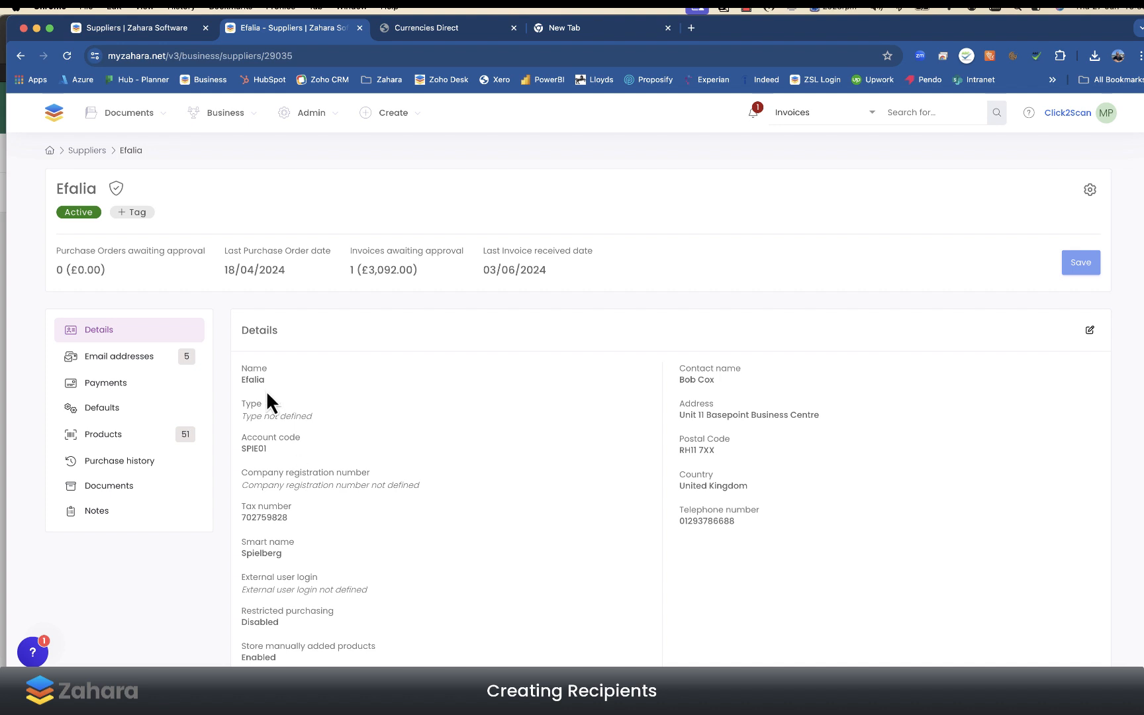
pyautogui.click(132, 114)
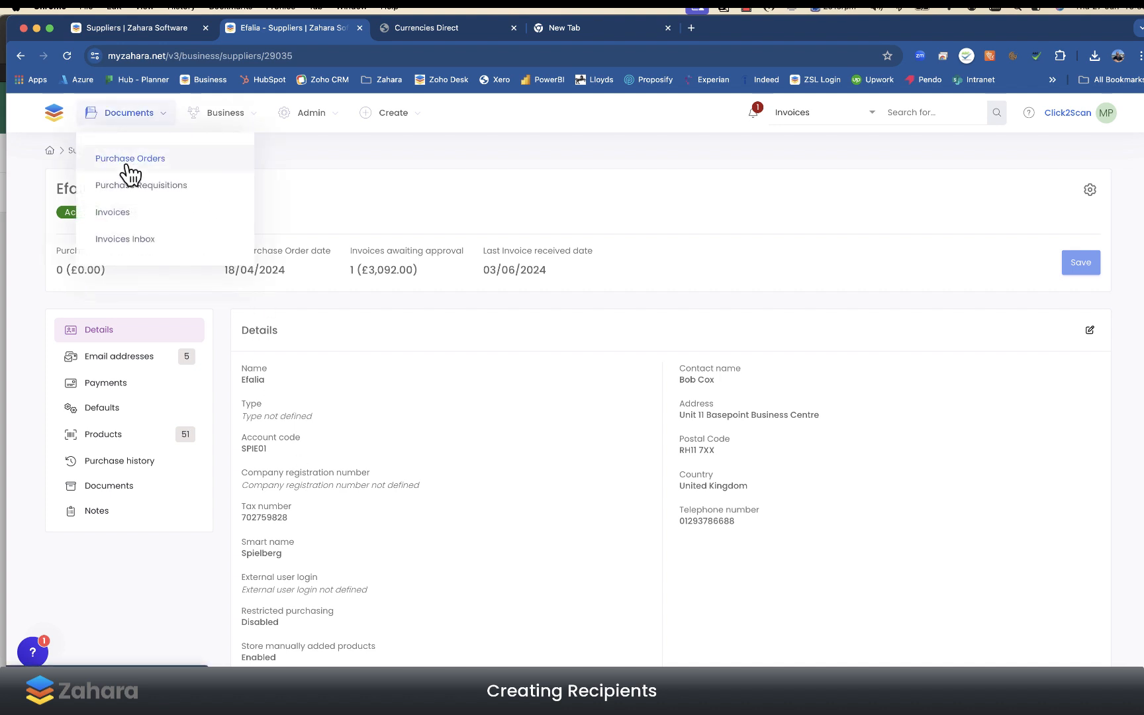
pyautogui.click(256, 119)
pyautogui.click(221, 163)
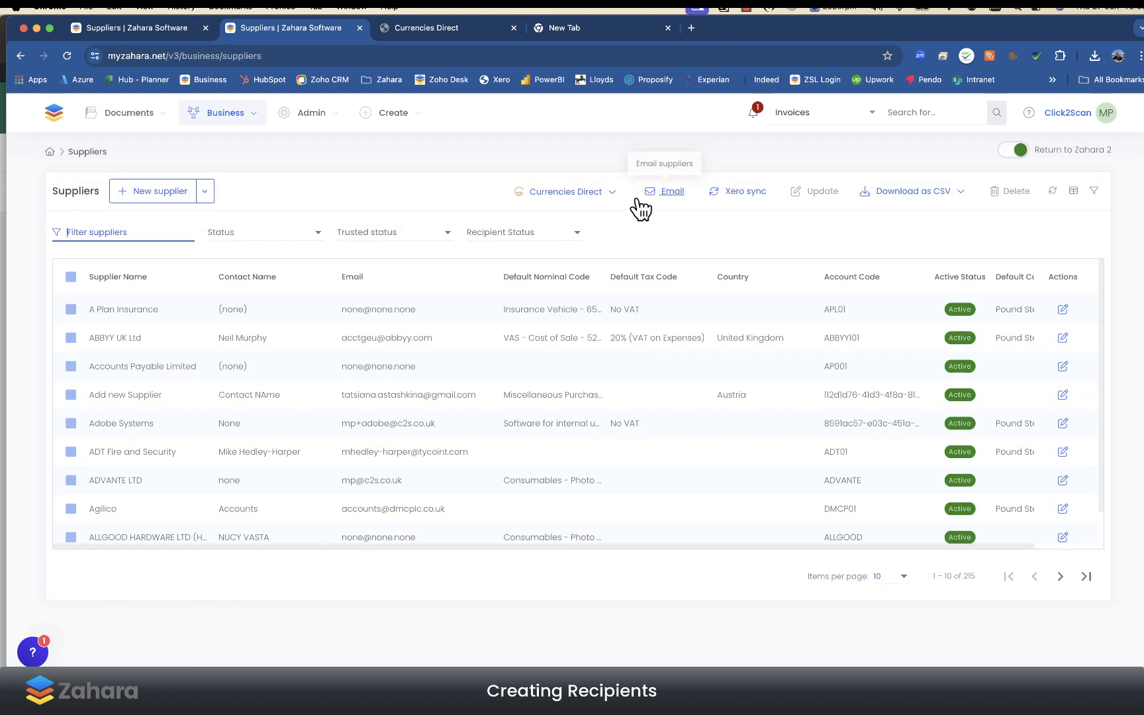
# Open Currencies Direct recipient matching for the suppliers and filter the supplier list by "efalia".
pyautogui.click(608, 193)
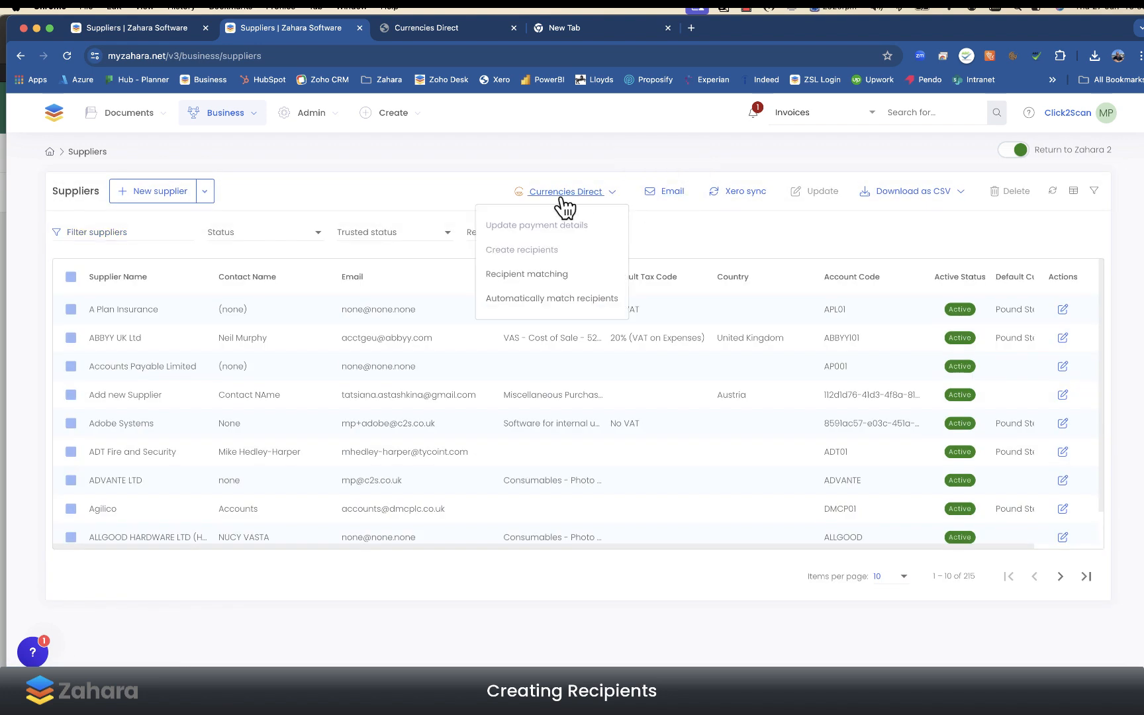
pyautogui.click(527, 274)
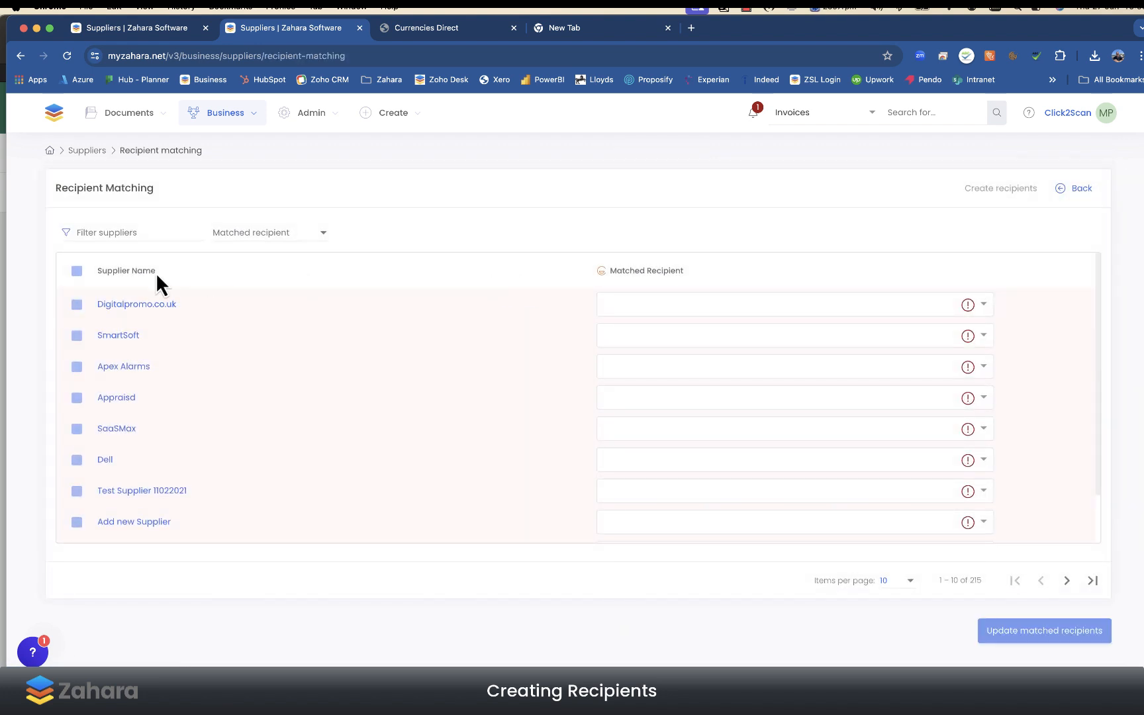
pyautogui.click(119, 237)
pyautogui.write('efalia')
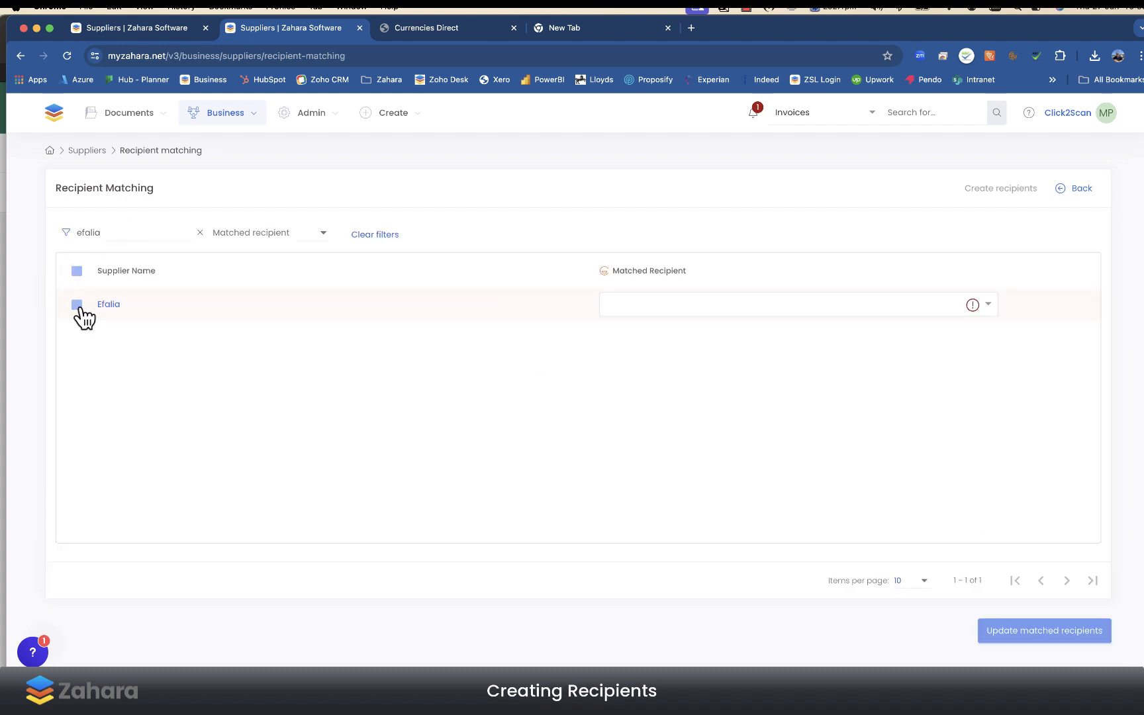
# Match the Efalia supplier with the Efalia recipient and update the matched recipients.
pyautogui.click(77, 305)
pyautogui.click(740, 304)
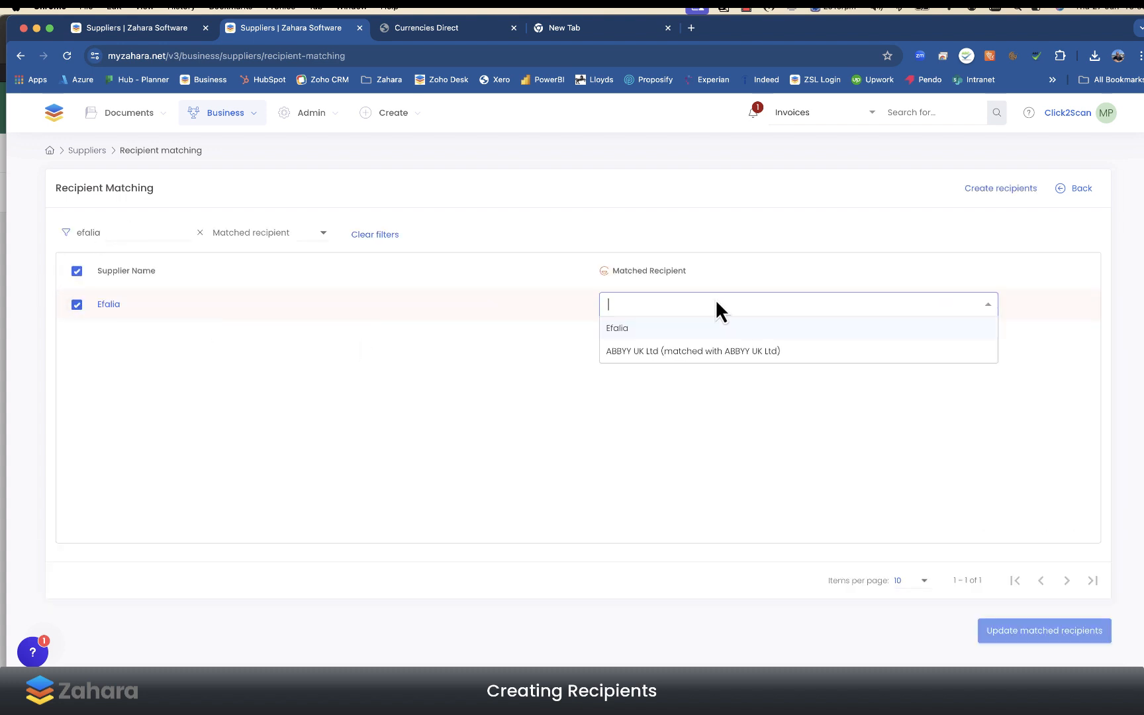
pyautogui.click(646, 335)
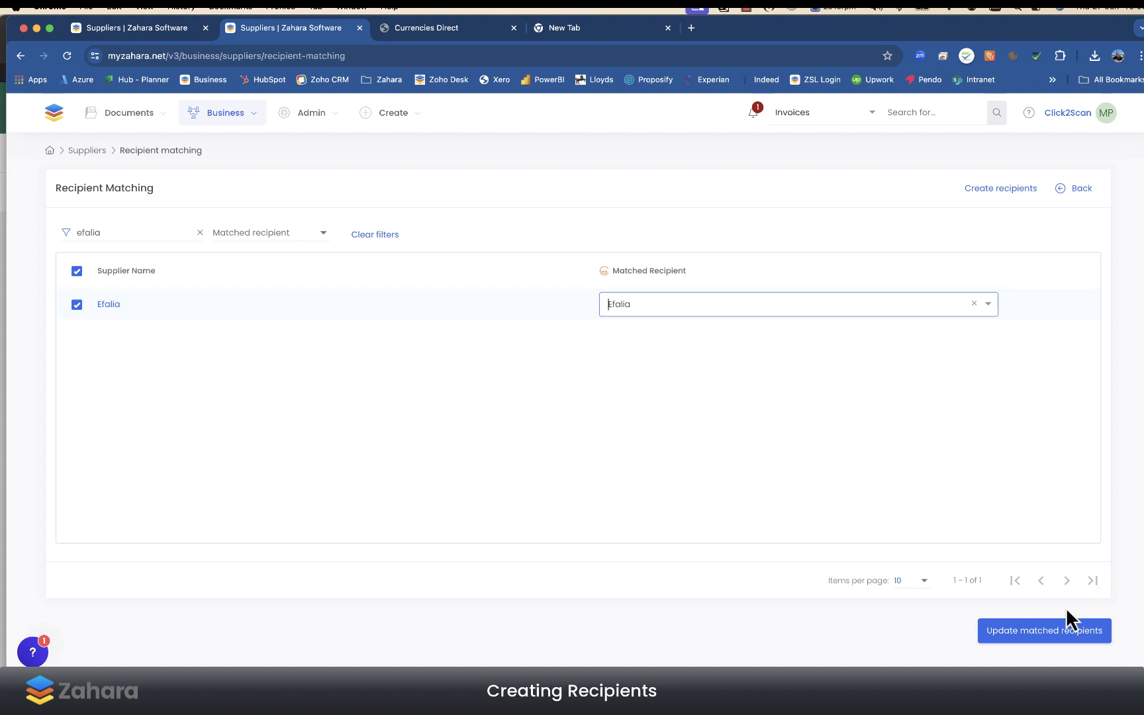
pyautogui.click(1036, 639)
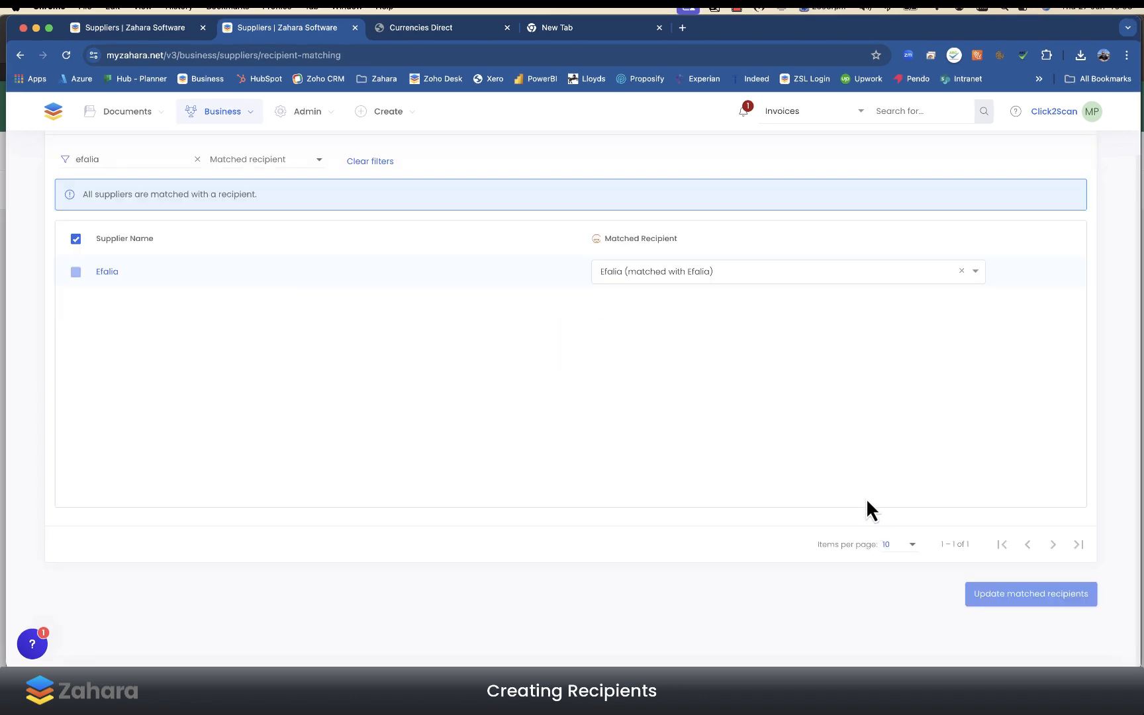
# Return to the suppliers list, filter it by "efalia", open the Efalia supplier, and review its payment details.
pyautogui.click(224, 118)
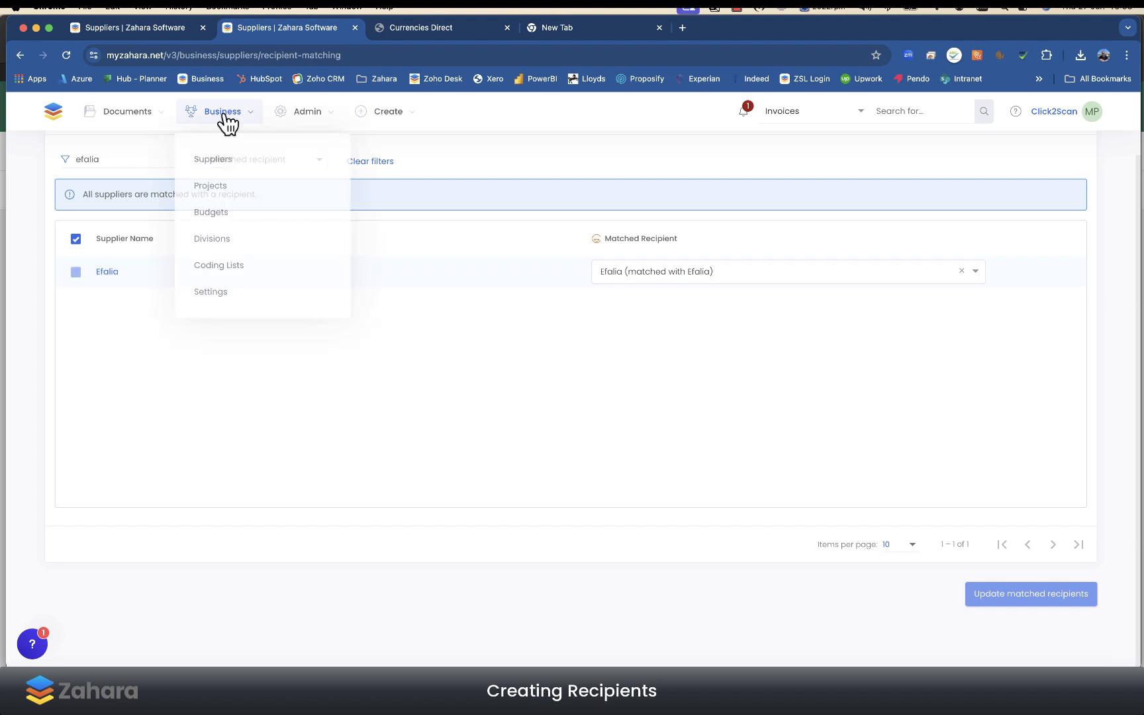
pyautogui.click(213, 162)
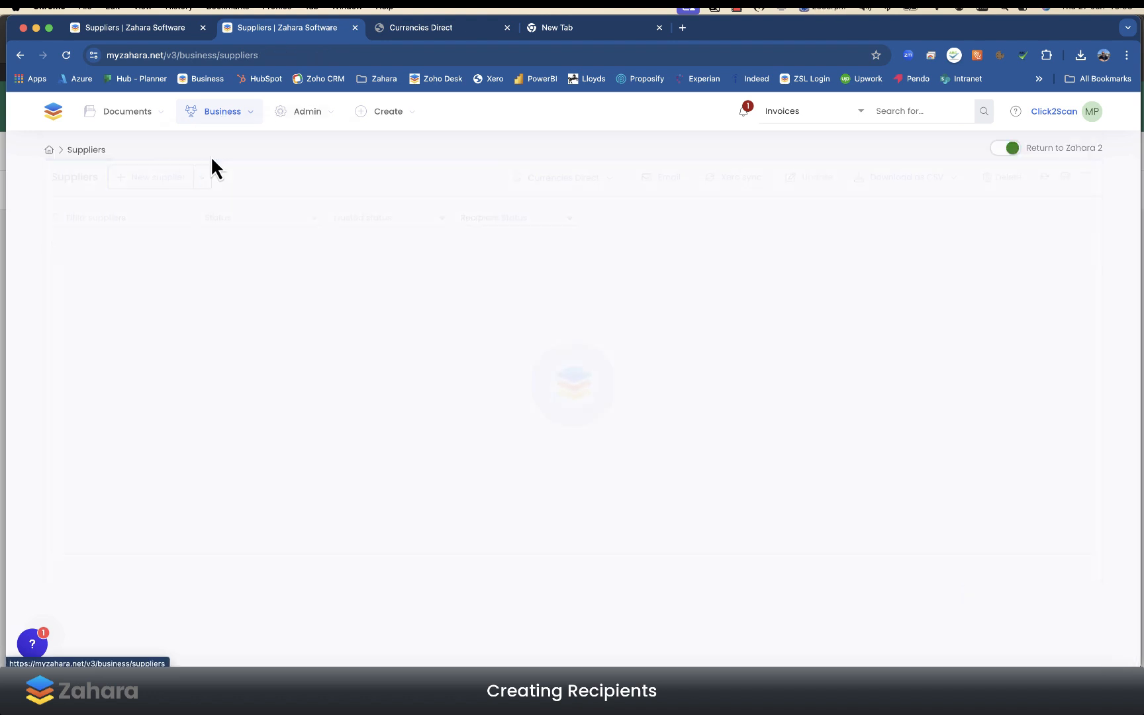
pyautogui.click(114, 229)
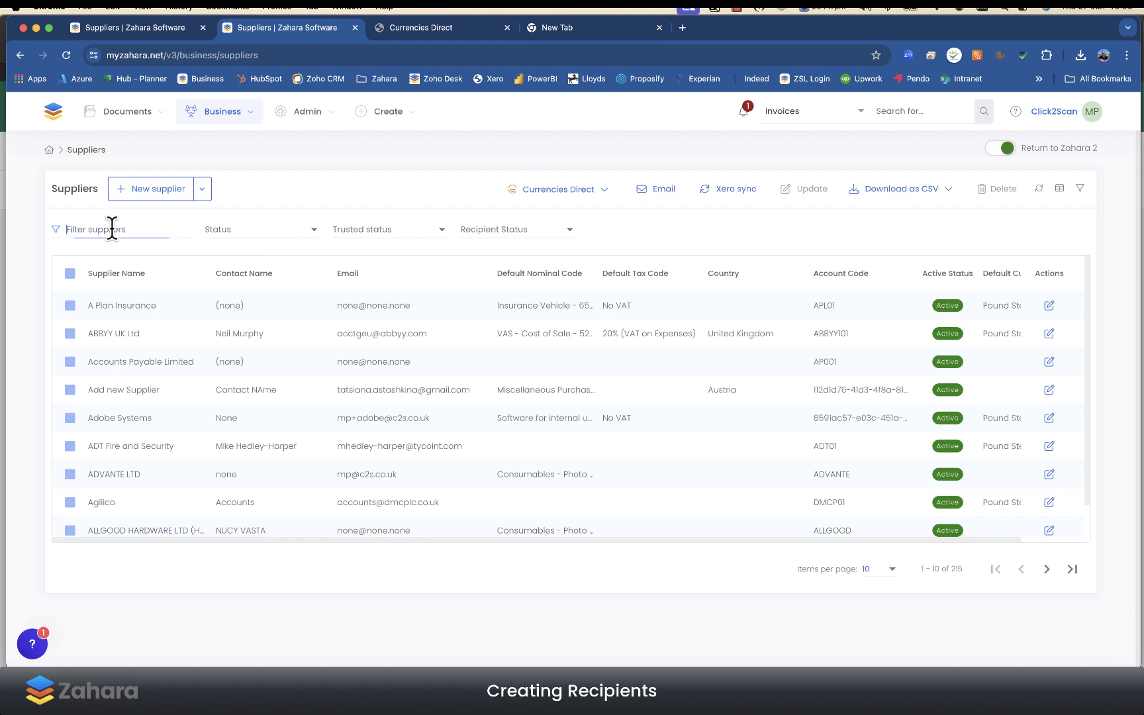
pyautogui.write('efalia')
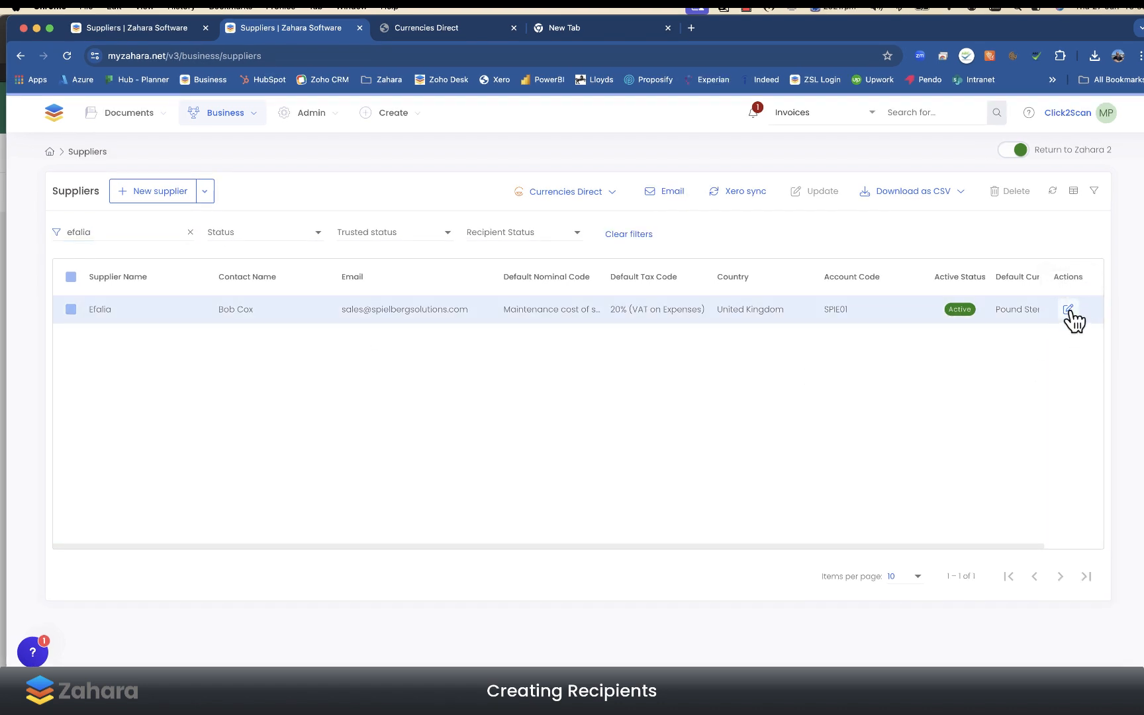
pyautogui.click(1068, 310)
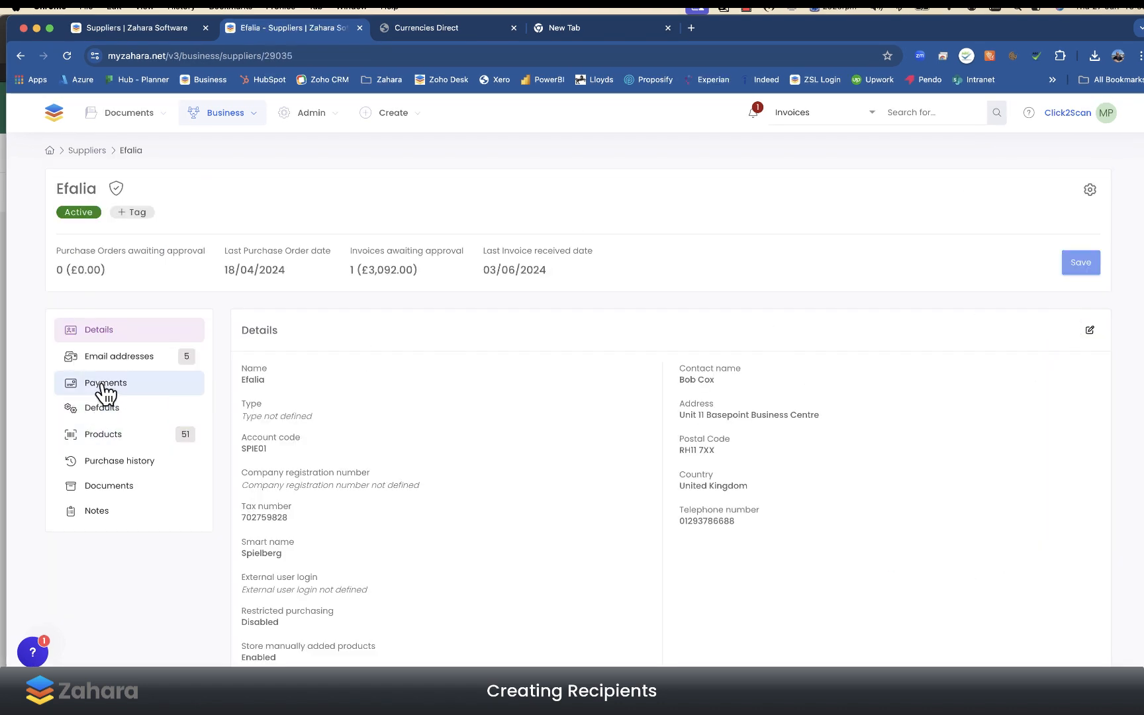
pyautogui.click(72, 385)
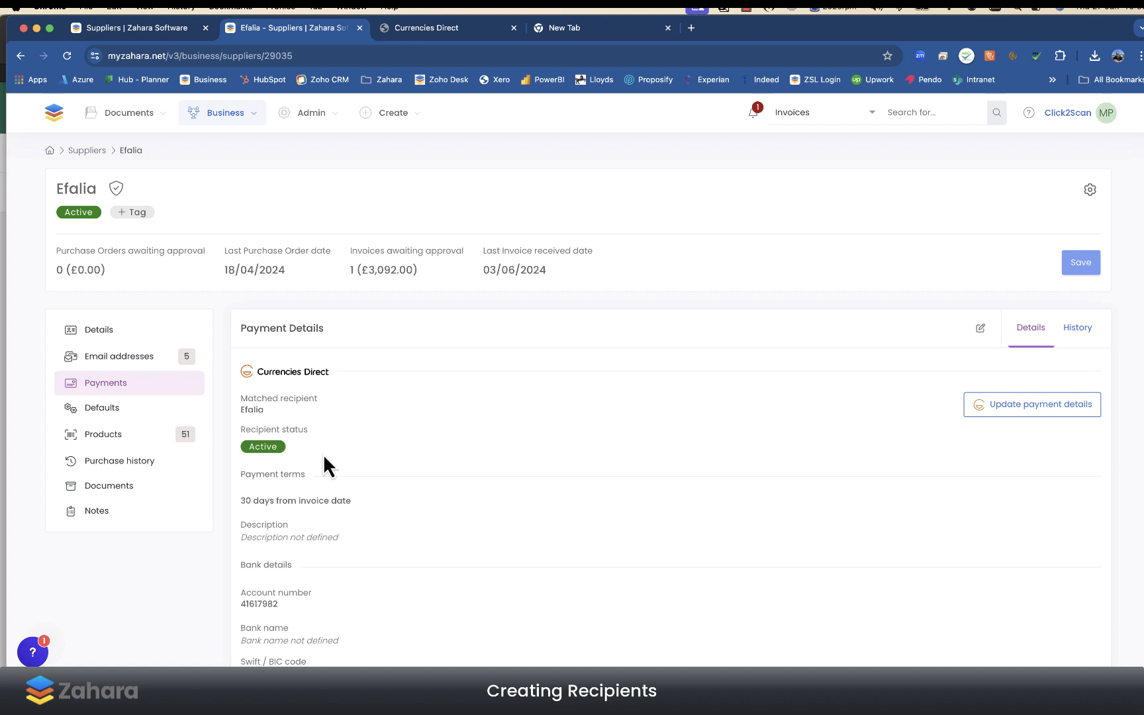
pyautogui.scroll(-5, 329, 460)
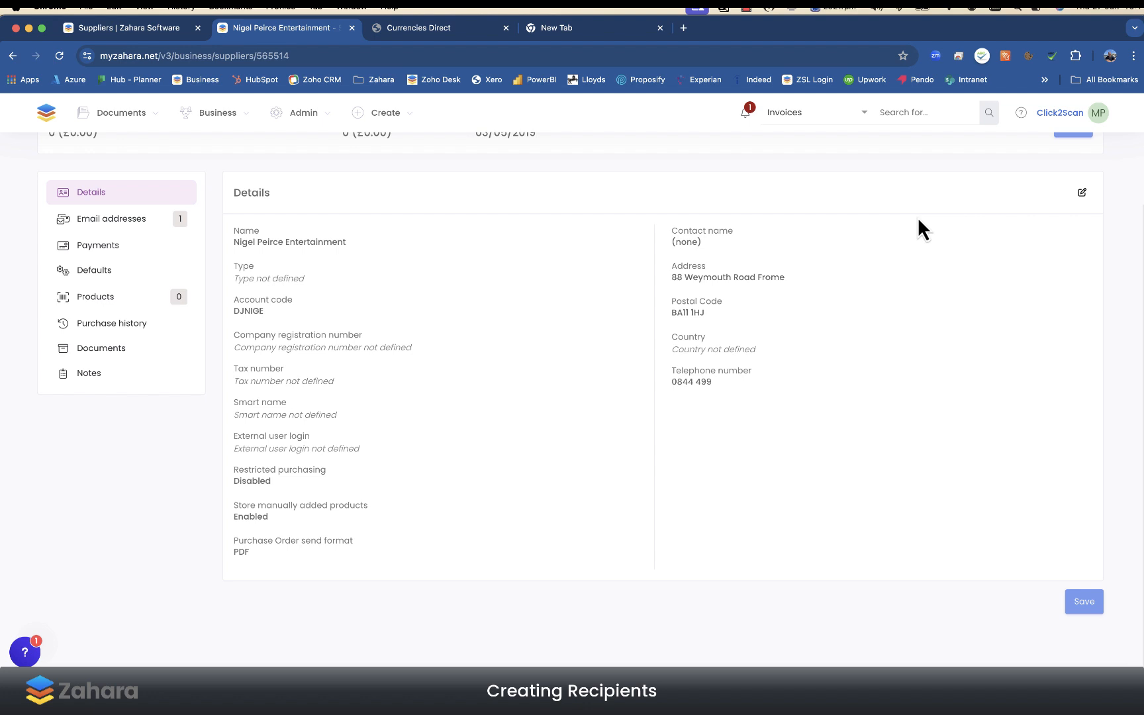
# Review the entertainment supplier's payment details, including its Currencies Direct recipient status and bank details.
pyautogui.scroll(2, 202, 235)
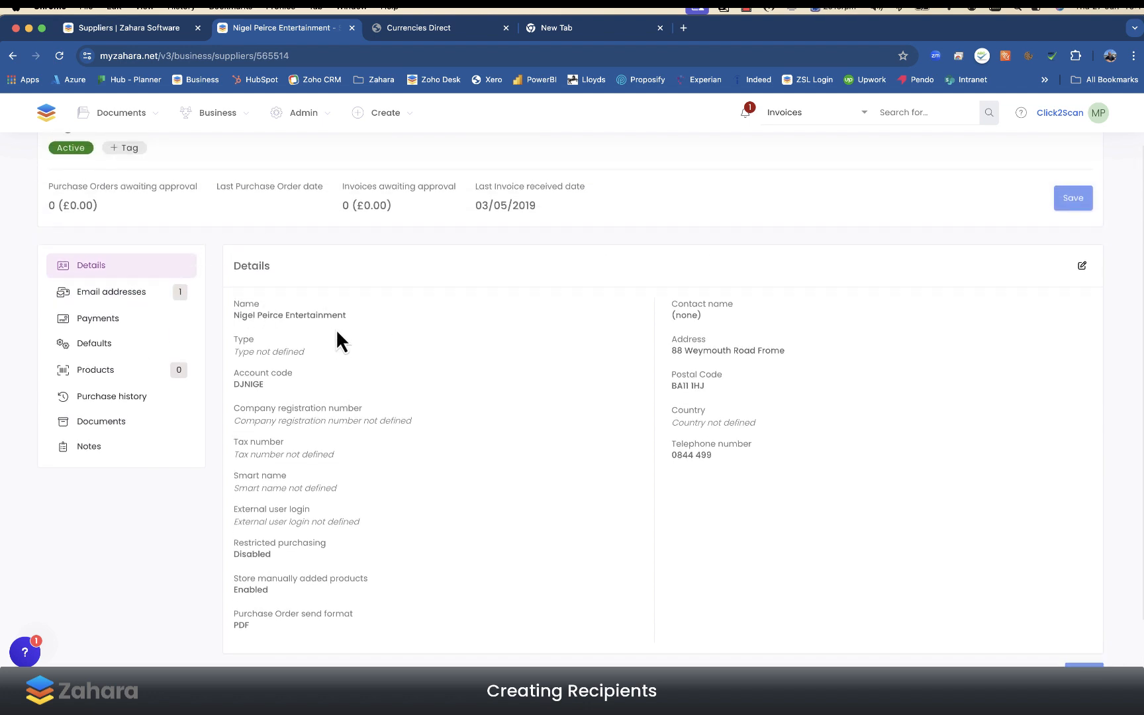
pyautogui.click(87, 319)
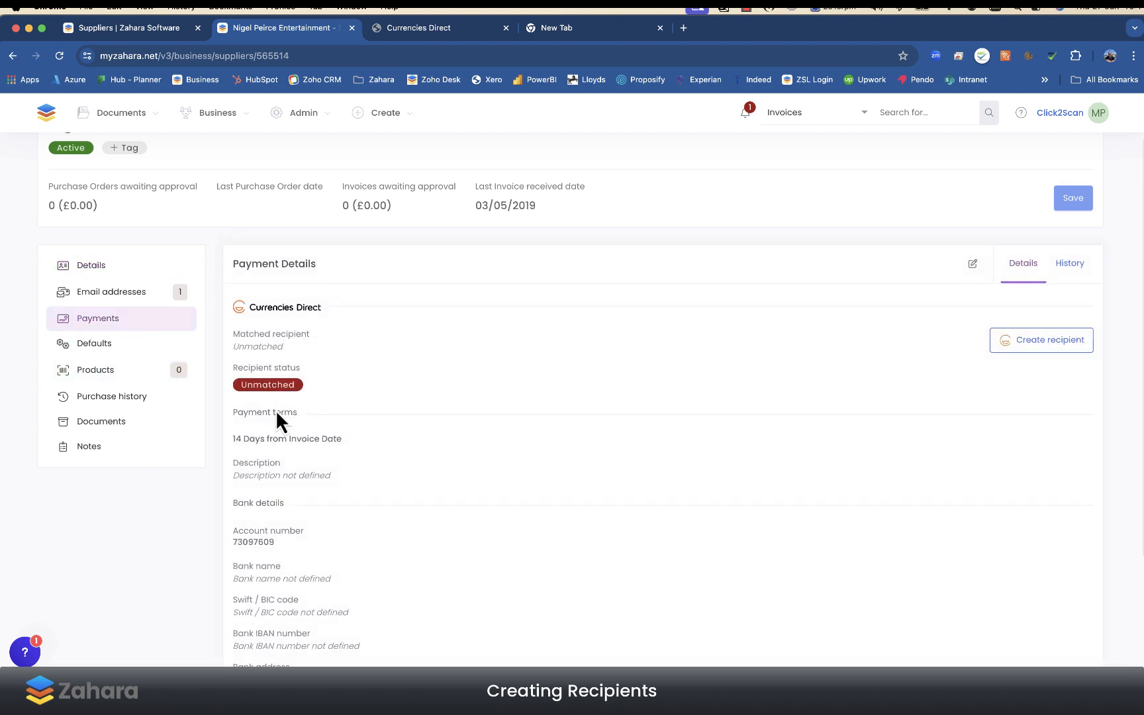
pyautogui.scroll(-3, 276, 413)
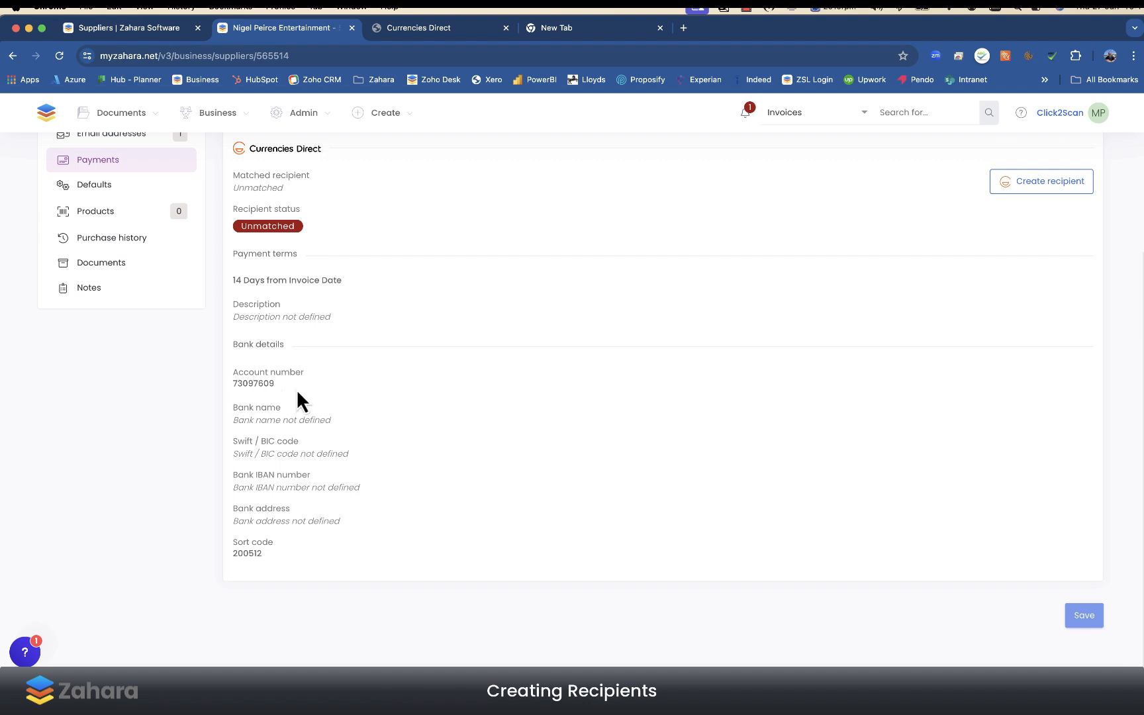
# Create a Currencies Direct recipient for the entertainment supplier, entering the two-factor authentication code to authorise it.
pyautogui.scroll(3, 305, 388)
pyautogui.click(1064, 287)
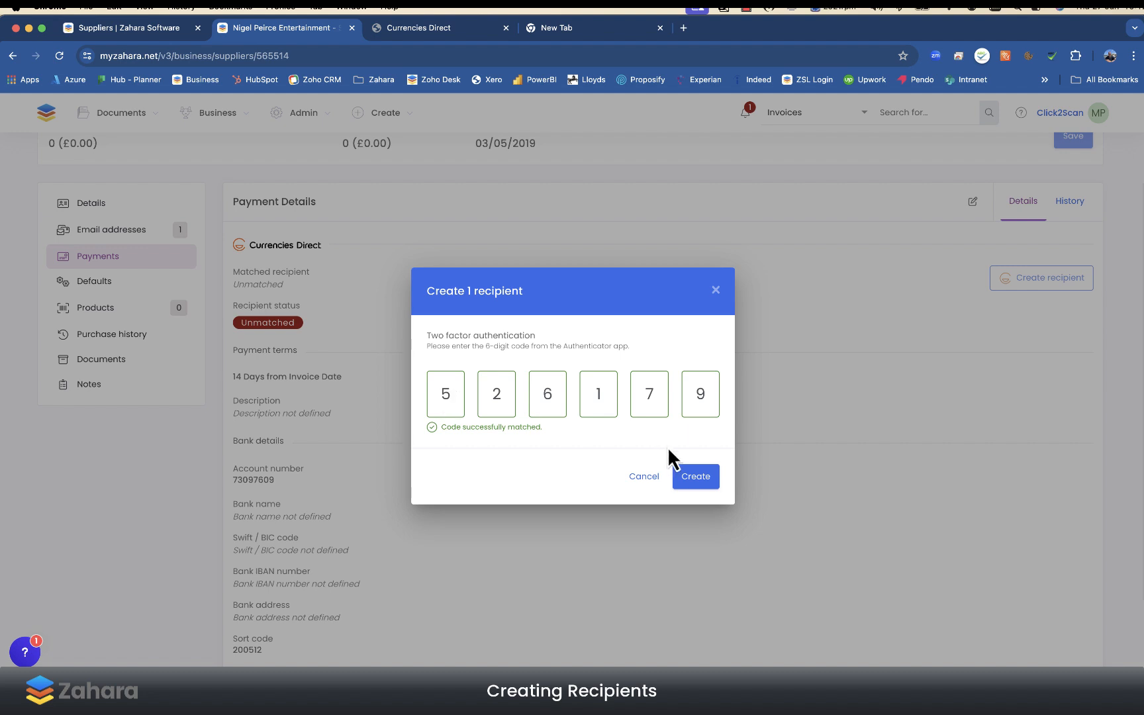
pyautogui.click(709, 482)
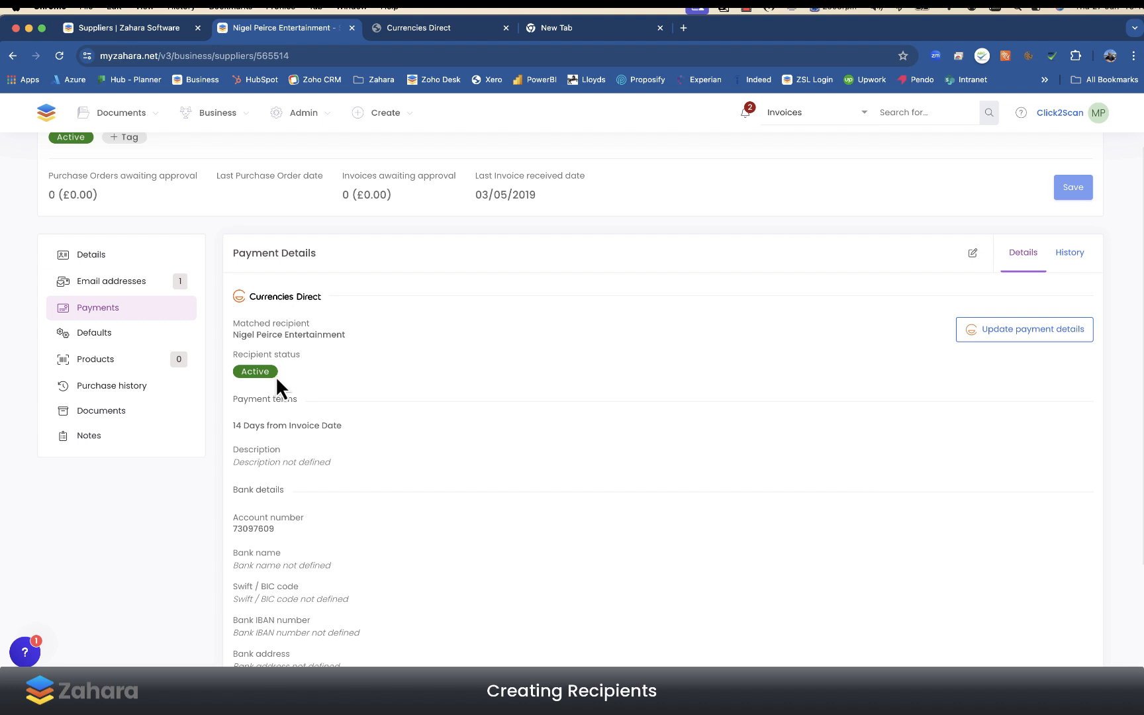
# Switch to Currencies Direct and reload the recipients page.
pyautogui.click(430, 25)
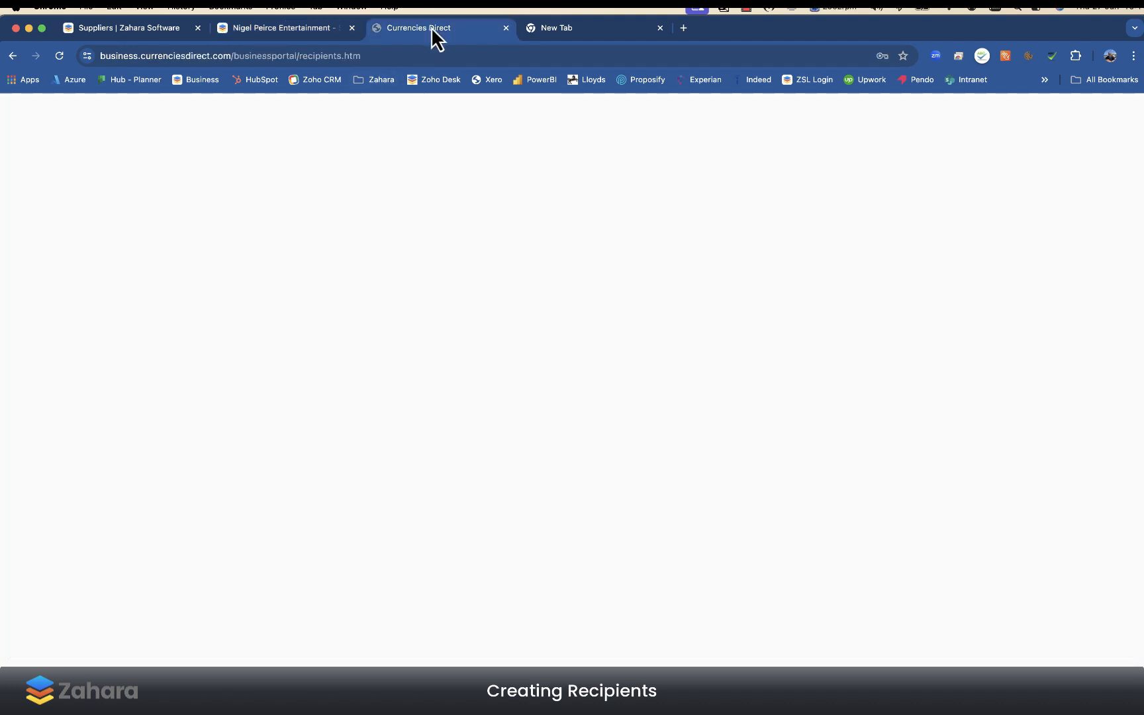
pyautogui.click(59, 55)
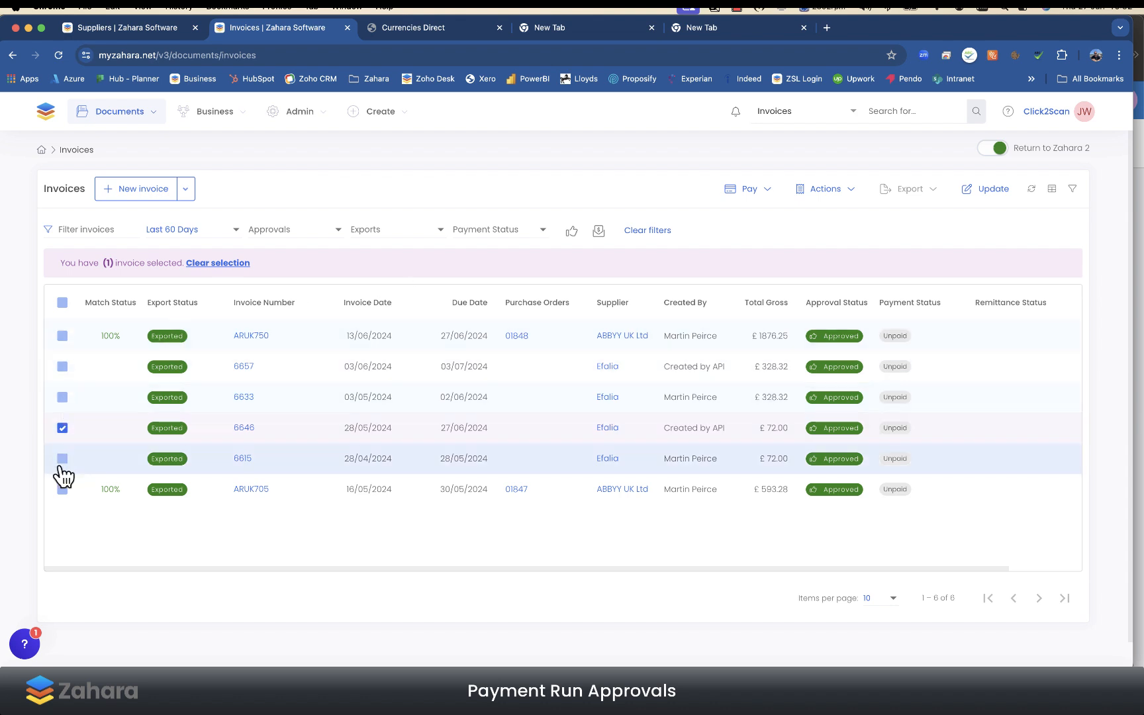
# Send the selected Efalia invoice 6646 for payment approval with one approver assigned, and check its payment status in the list.
pyautogui.click(764, 192)
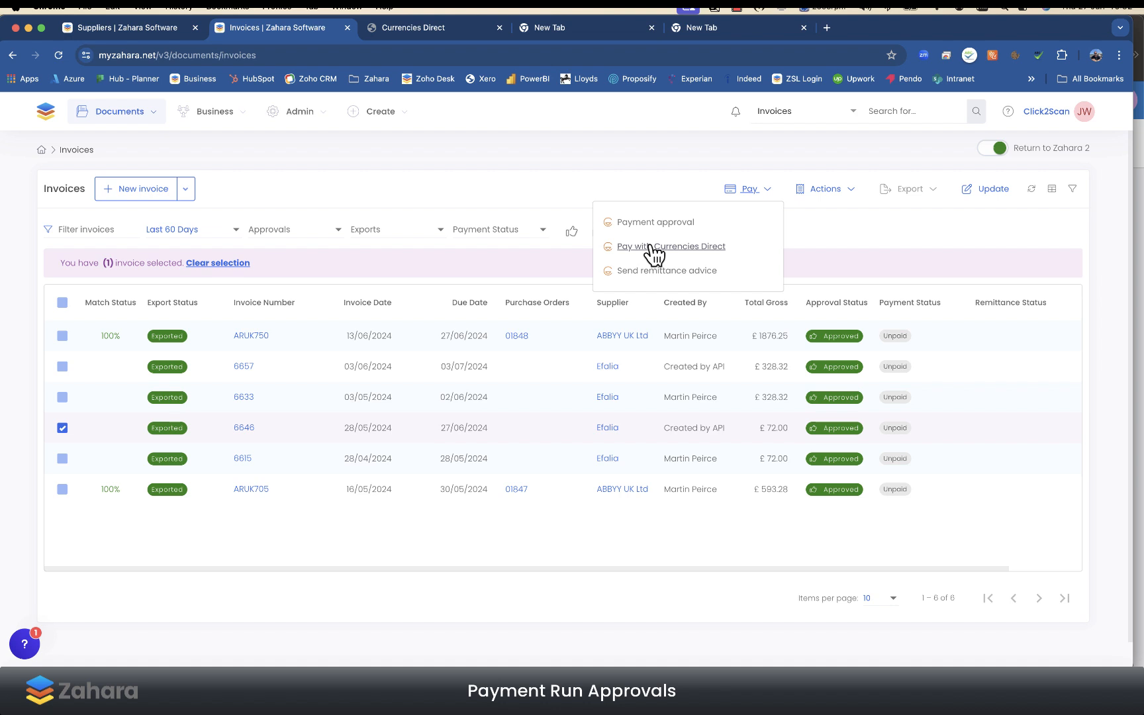
pyautogui.click(865, 229)
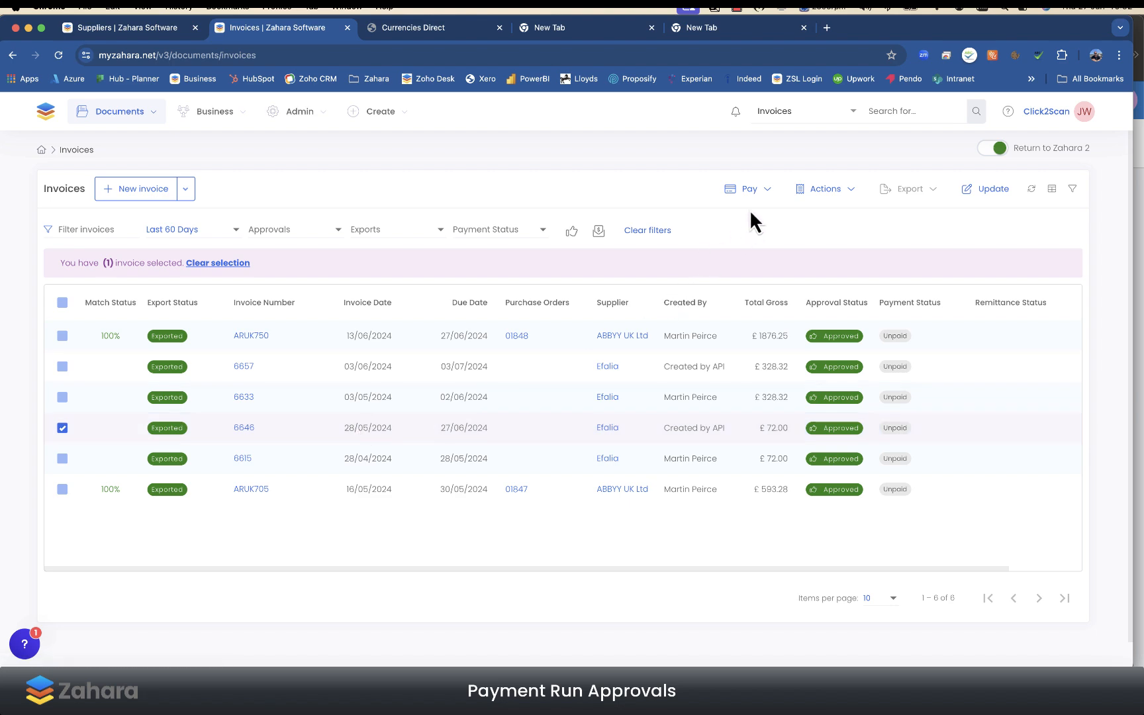
pyautogui.click(769, 193)
pyautogui.click(645, 223)
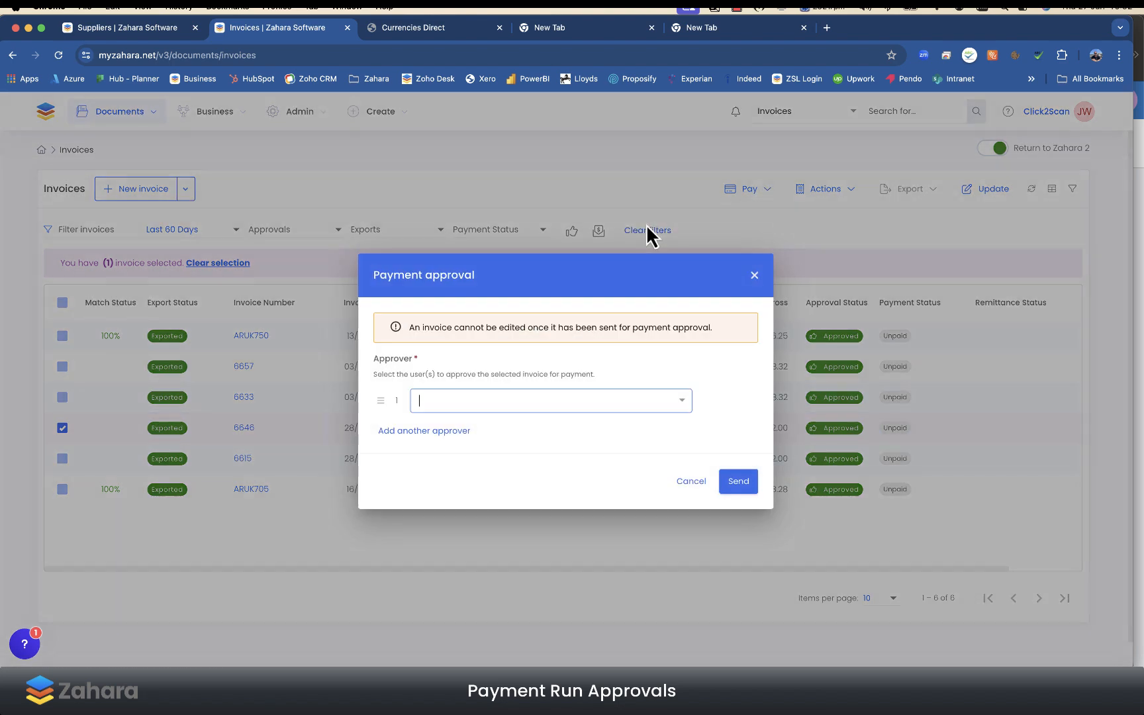
pyautogui.click(481, 401)
pyautogui.click(476, 427)
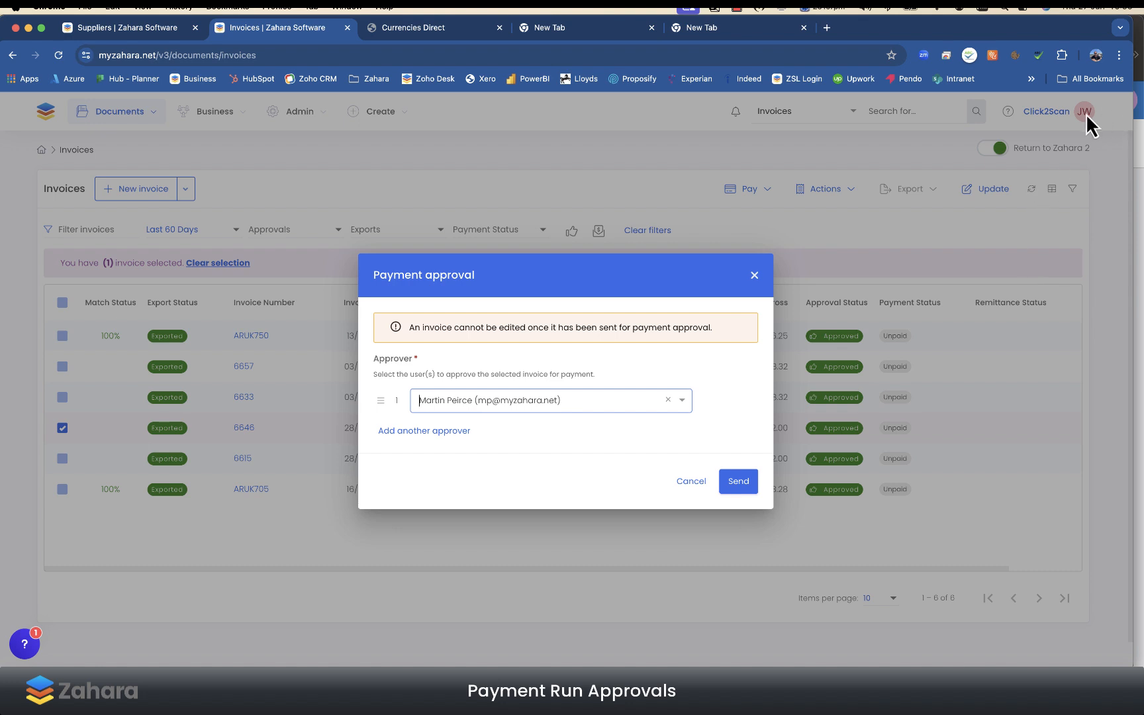
pyautogui.click(735, 483)
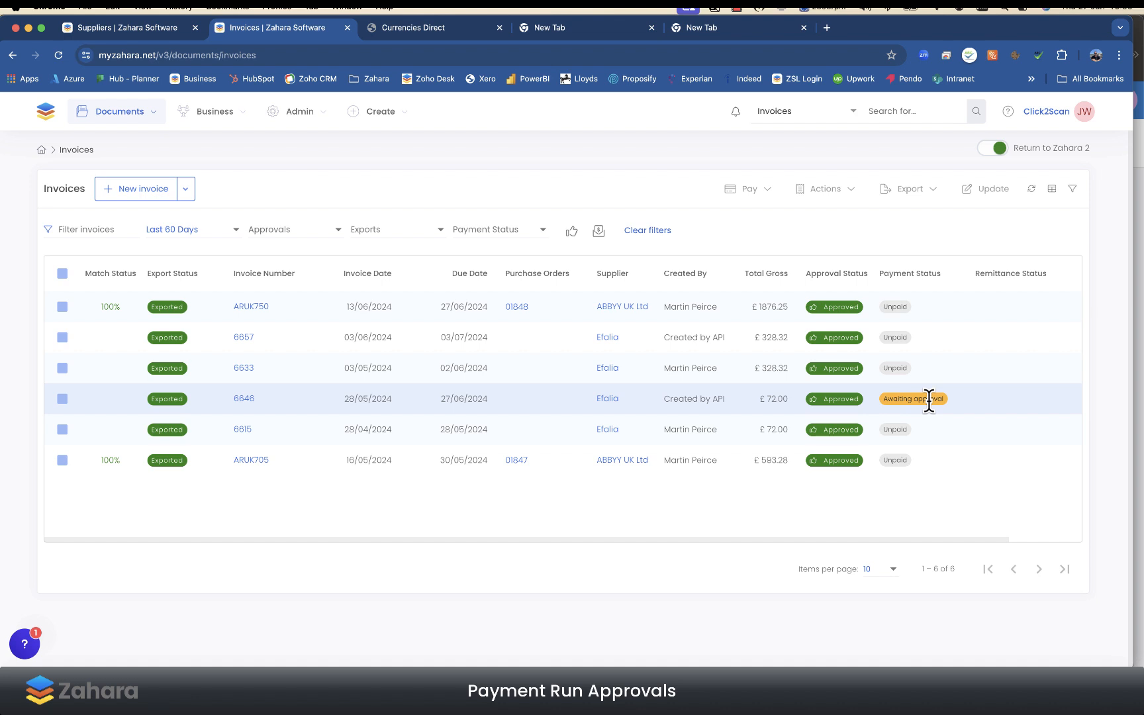
pyautogui.hscroll(2, 929, 400)
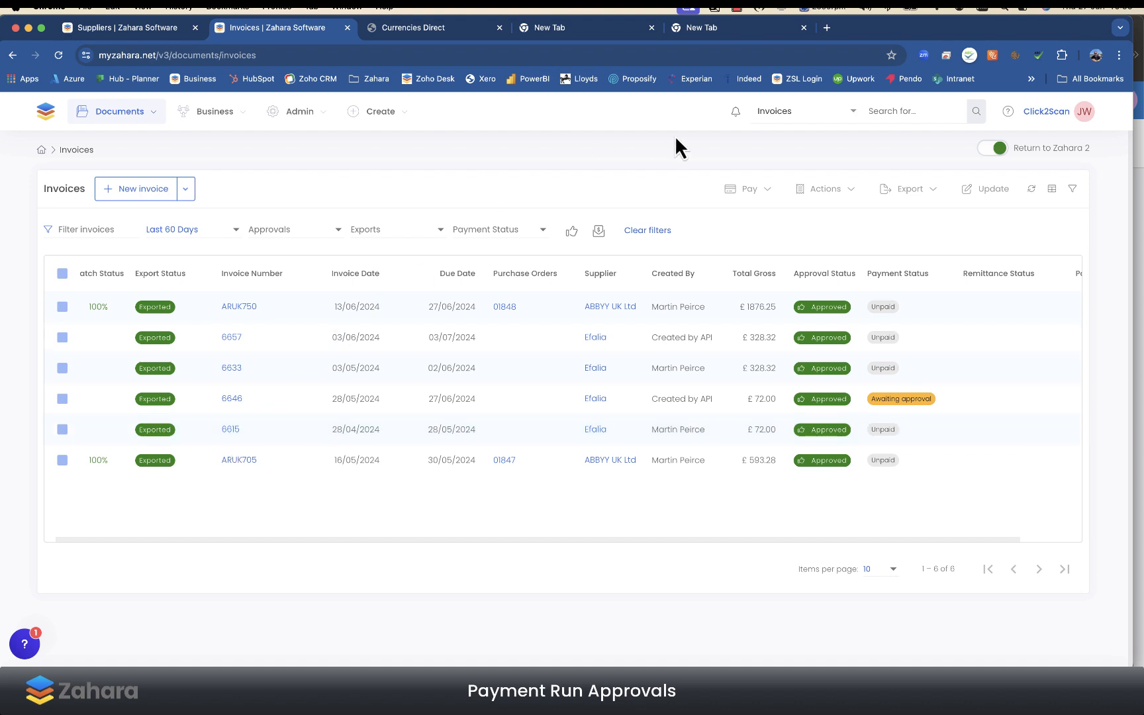
# Log out of the requester's account and log back in as the payment approver, entering that account's username and password.
pyautogui.click(1085, 113)
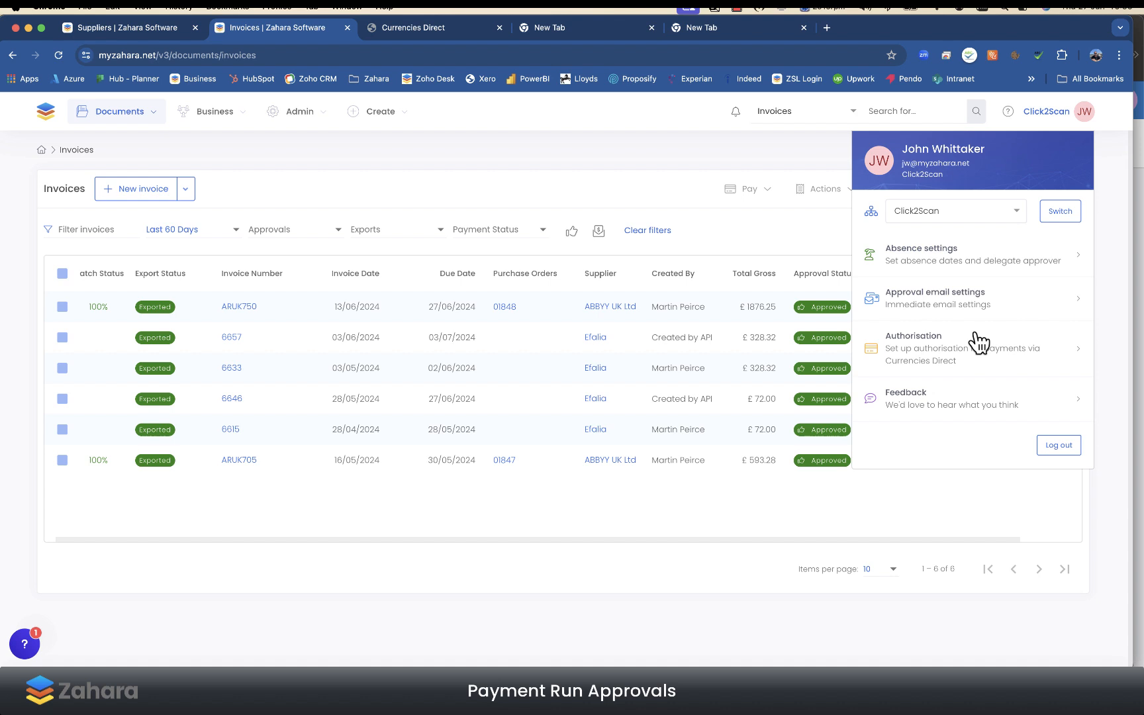
pyautogui.click(1069, 448)
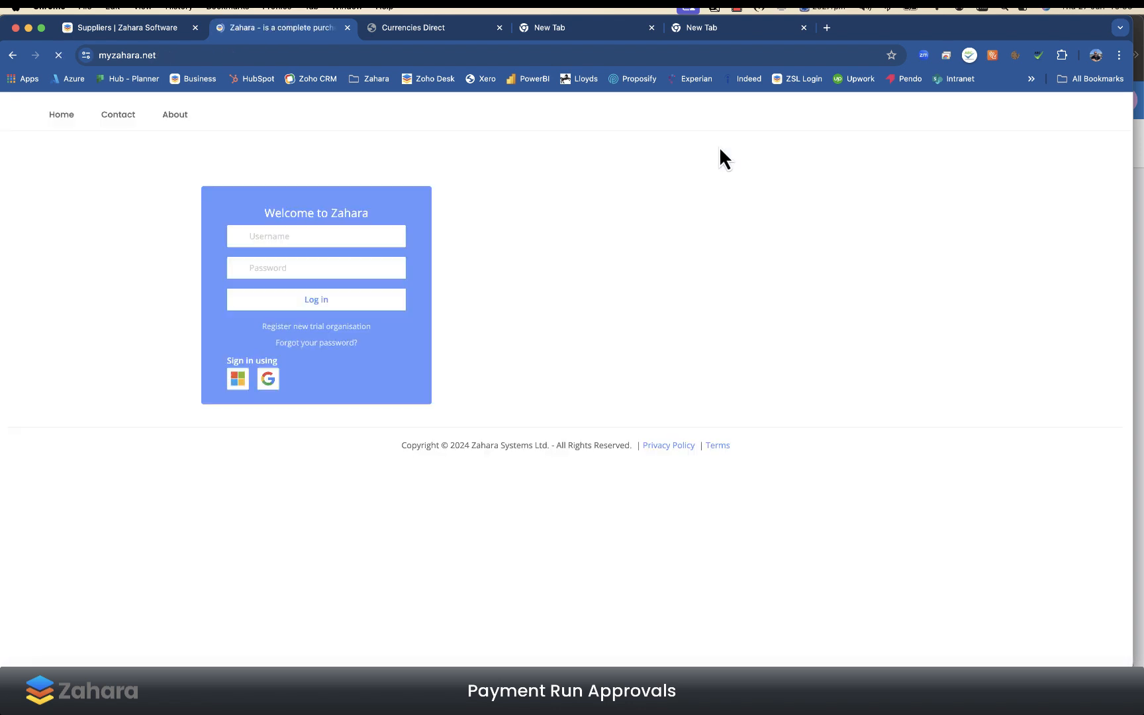
pyautogui.click(251, 236)
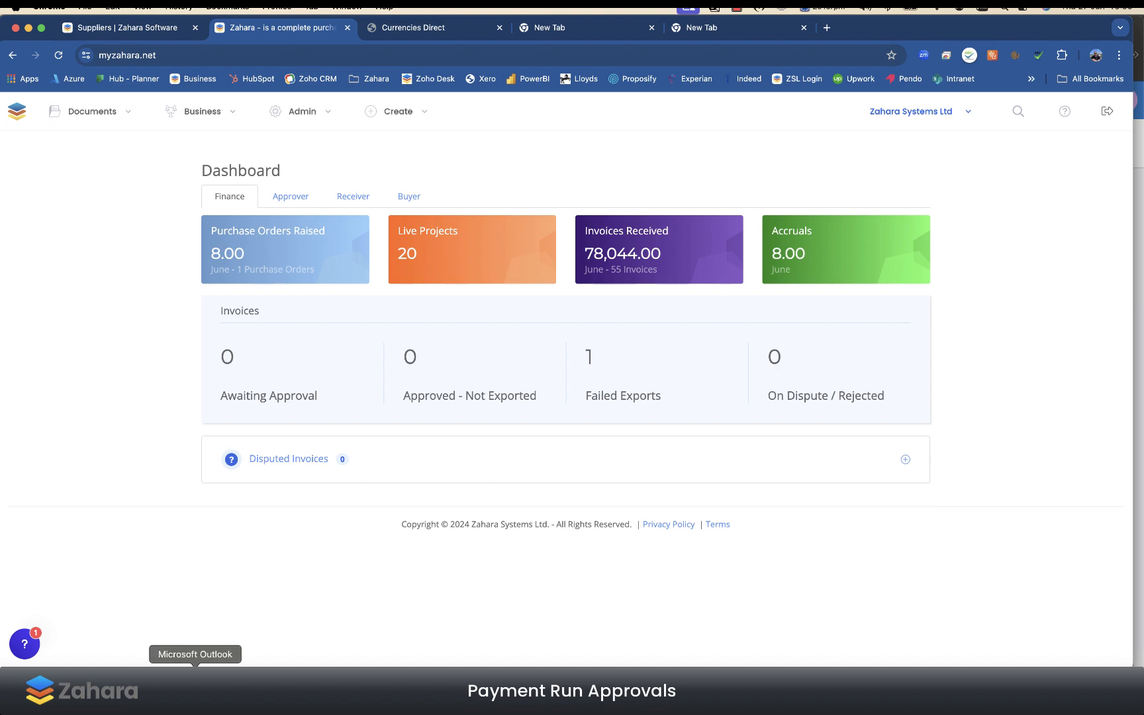
# Switch to Outlook, read the Payment Run Approval Review email for invoice 6646, and return to Zahara.
pyautogui.click(191, 682)
pyautogui.click(299, 295)
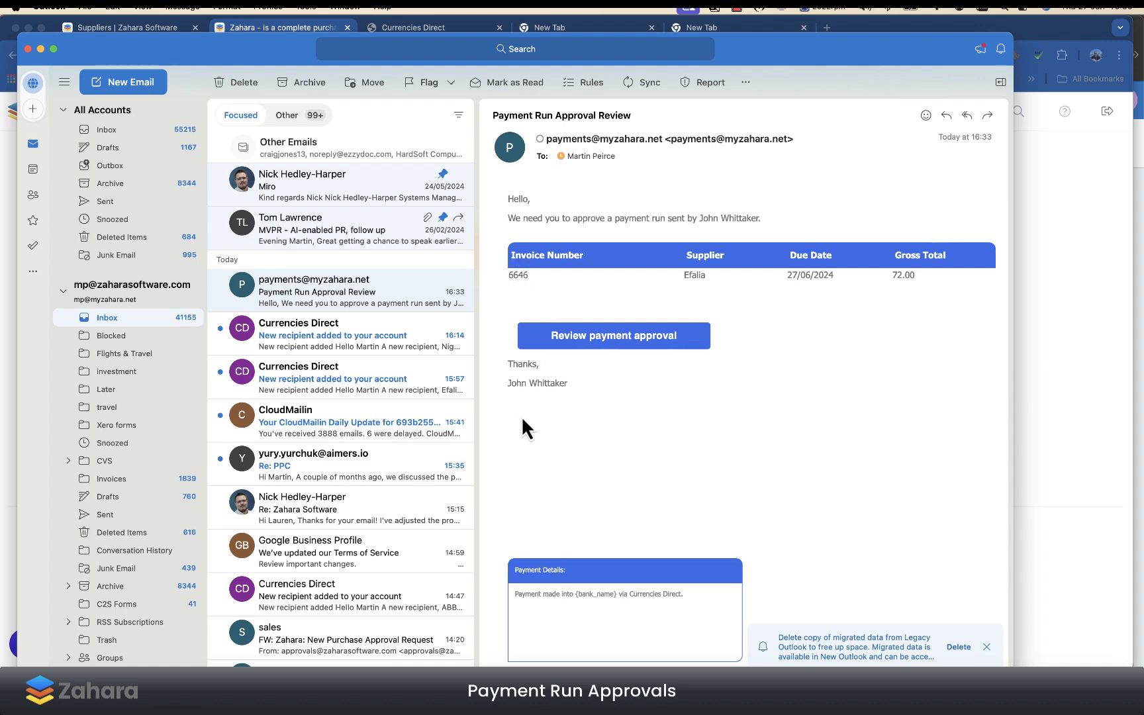
pyautogui.click(1028, 378)
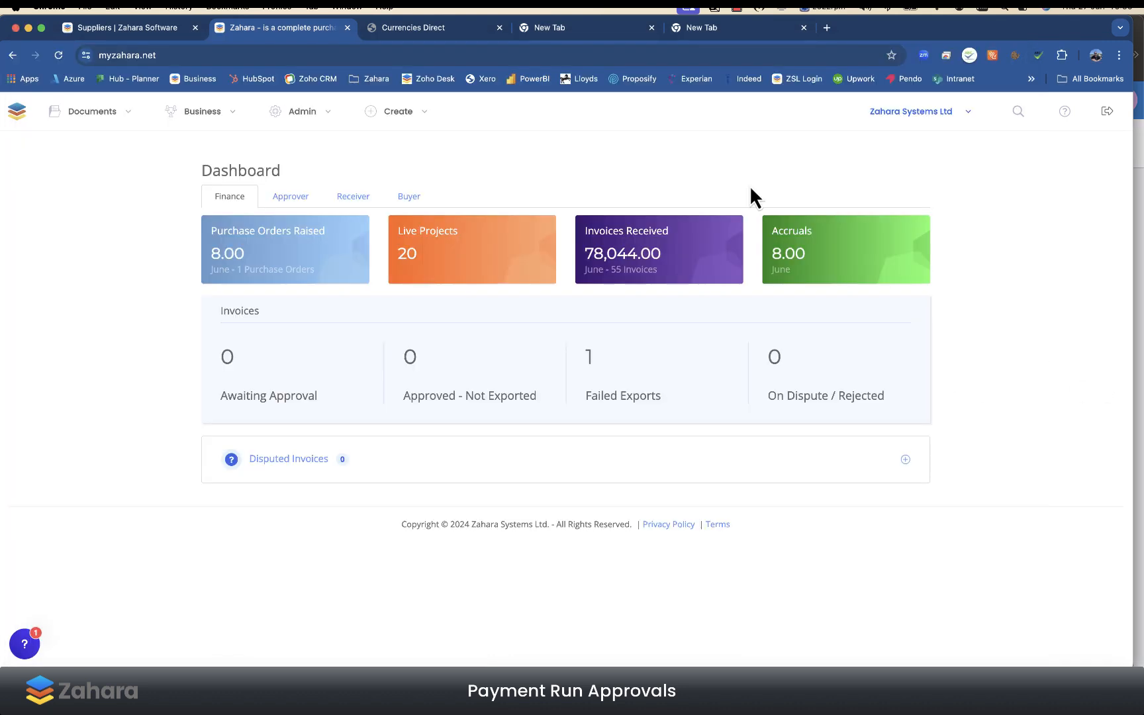
# Switch to the Click2Scan business unit and open the payment run from the Payment Approval Review notification.
pyautogui.click(950, 113)
pyautogui.click(889, 145)
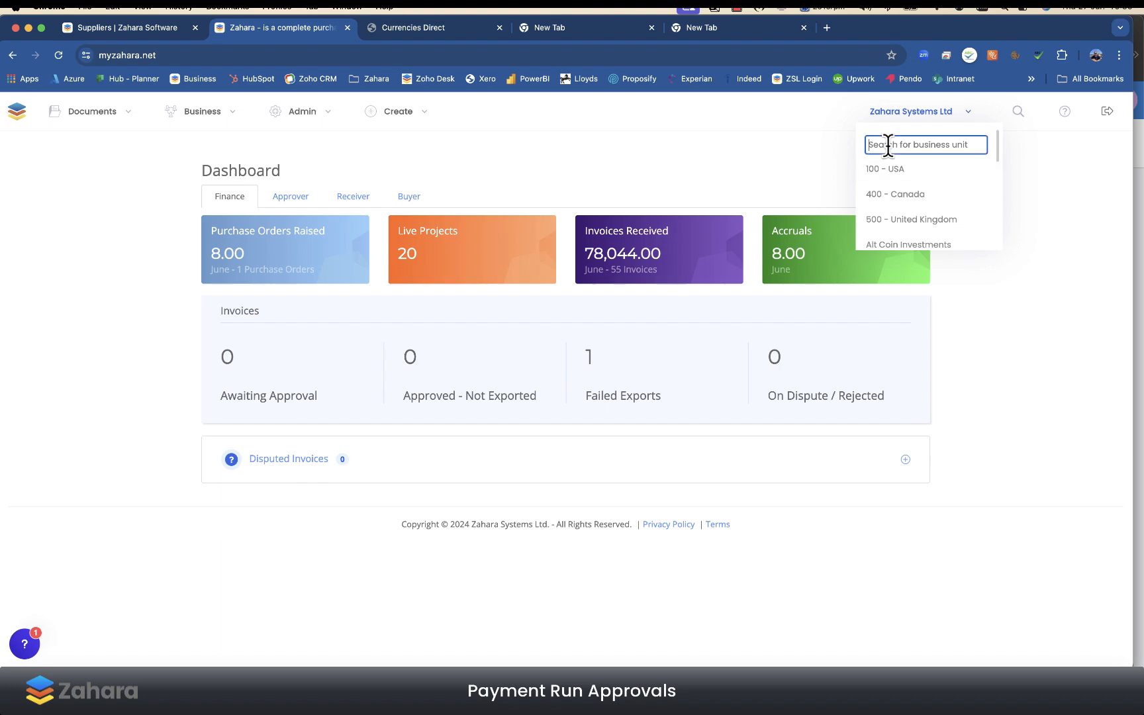
pyautogui.write('smart')
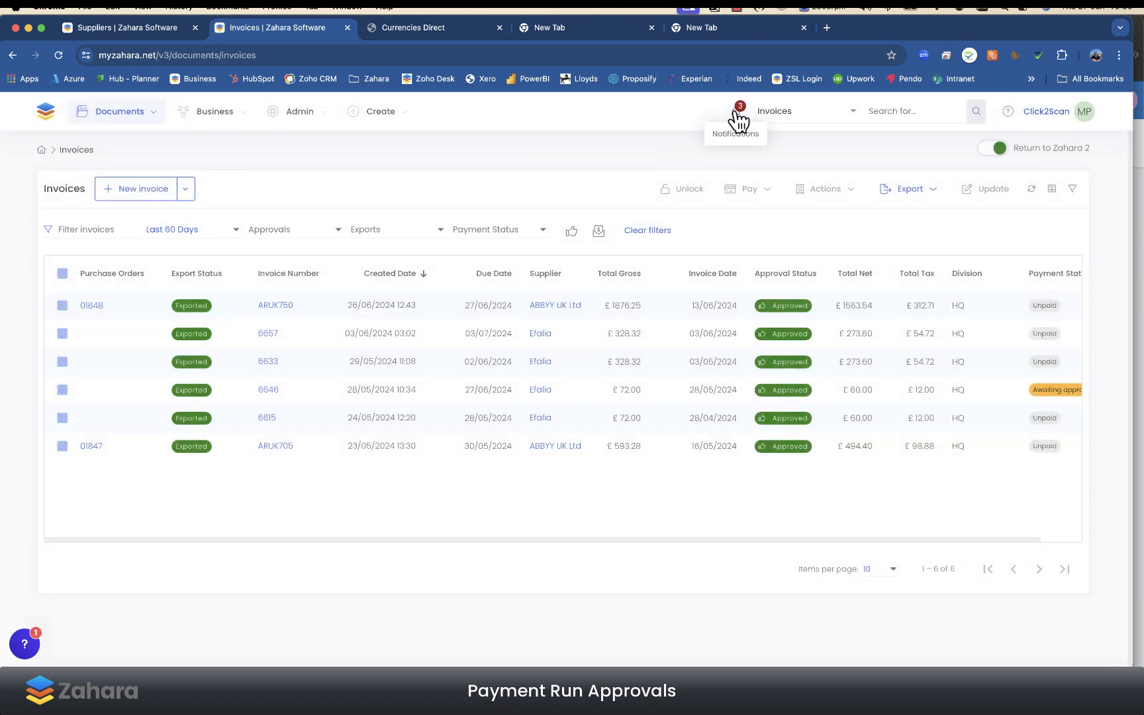
pyautogui.click(734, 111)
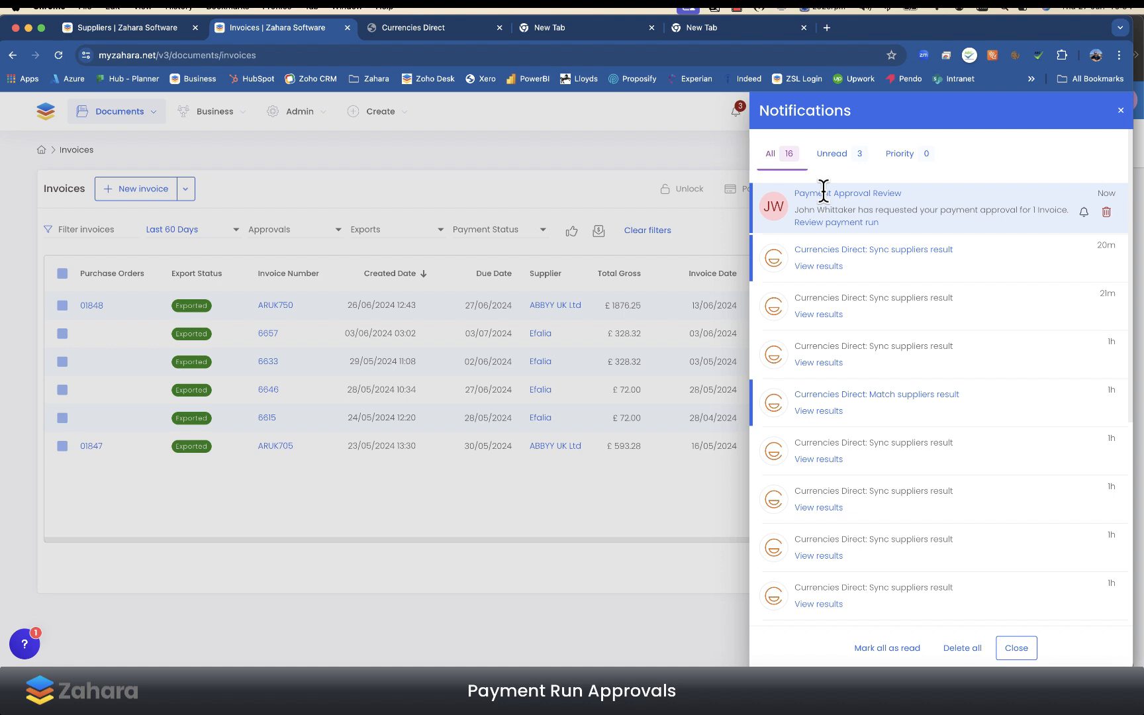
pyautogui.click(835, 224)
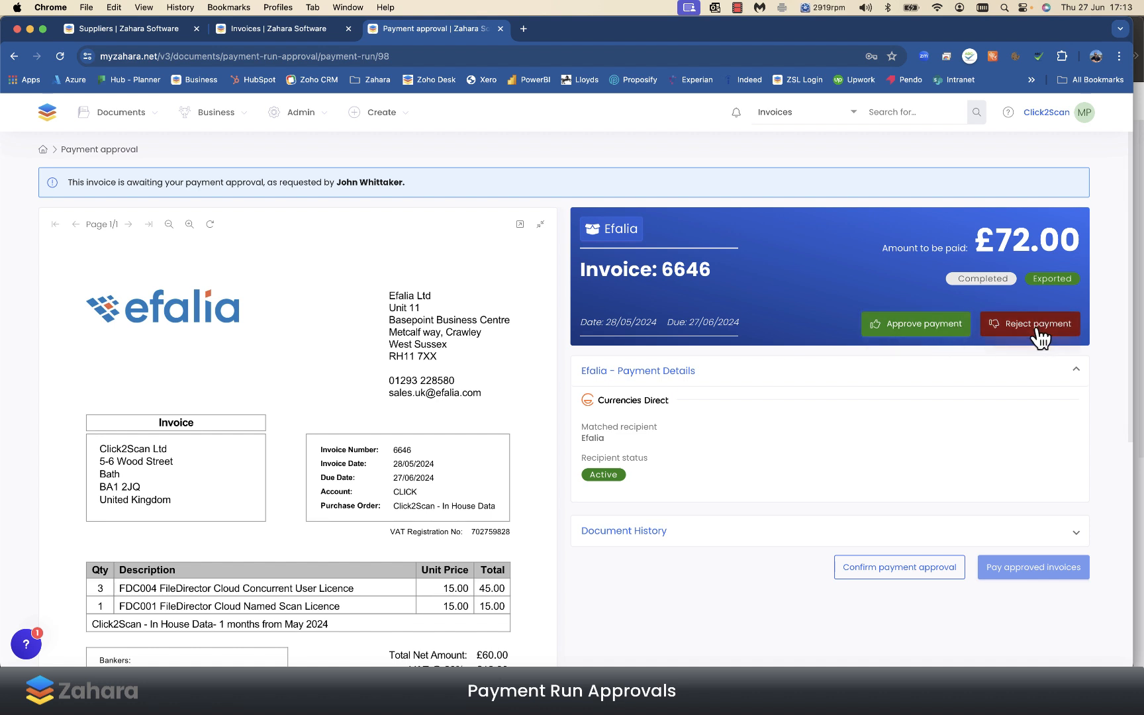
# Review the Efalia invoice 6646 awaiting payment approval, including its invoice image, payment details and expanded document history.
pyautogui.scroll(-3, 501, 414)
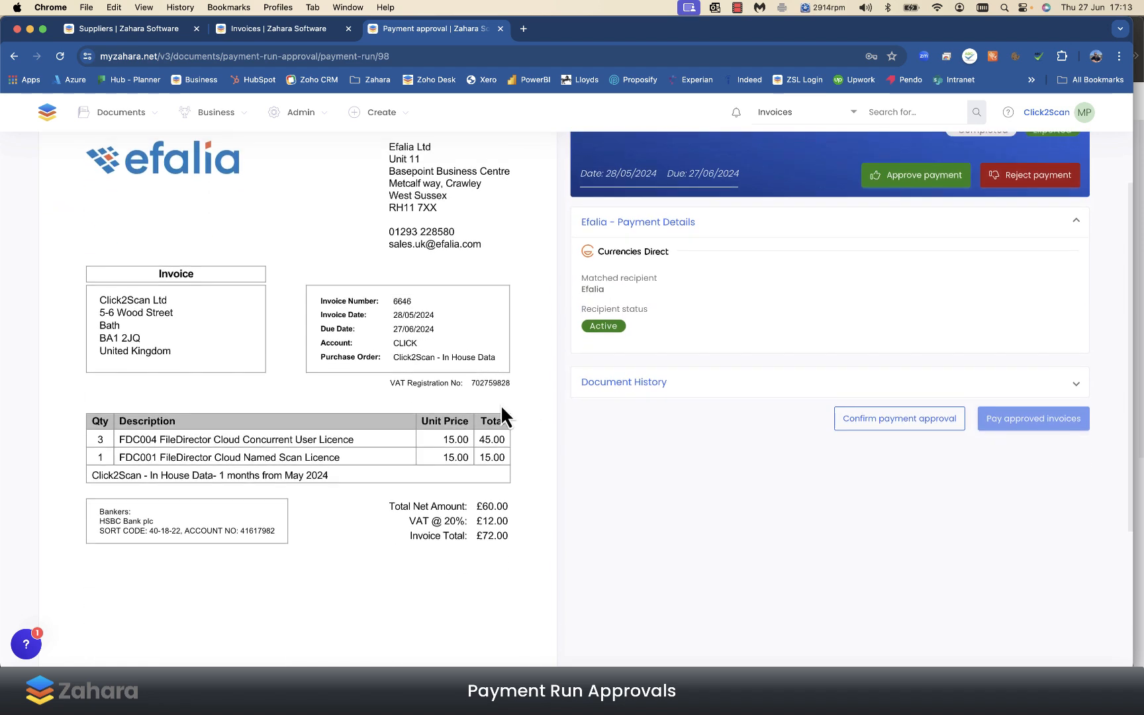
pyautogui.scroll(2, 501, 414)
pyautogui.scroll(-4, 500, 414)
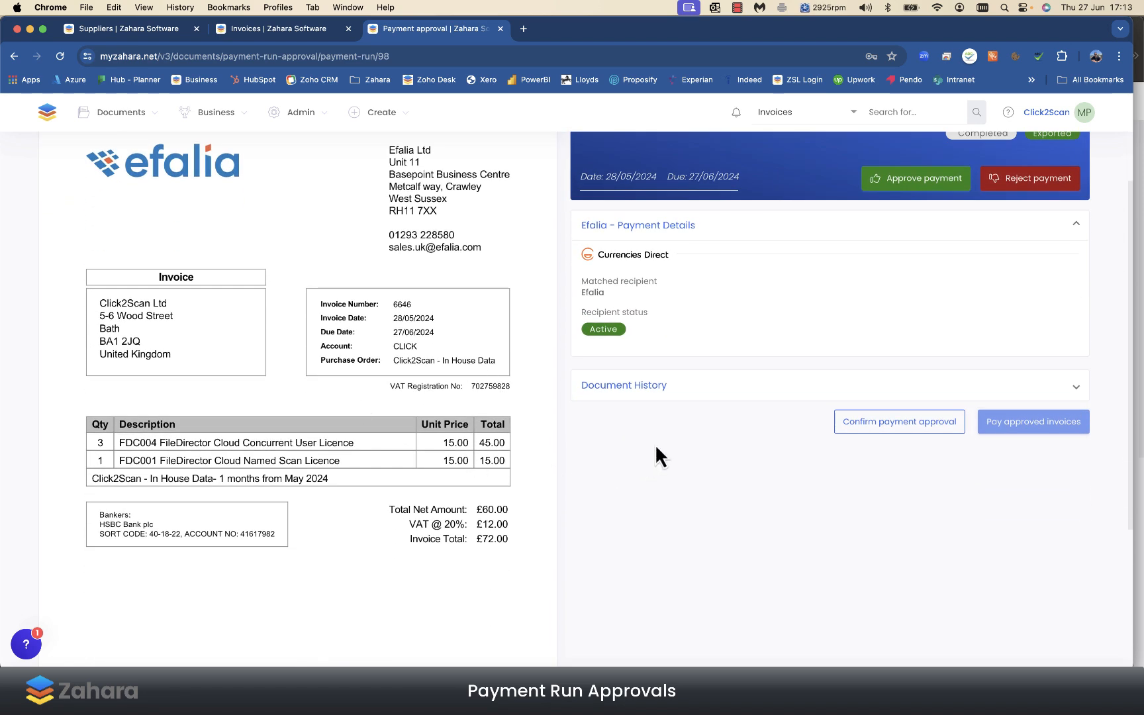
pyautogui.click(647, 395)
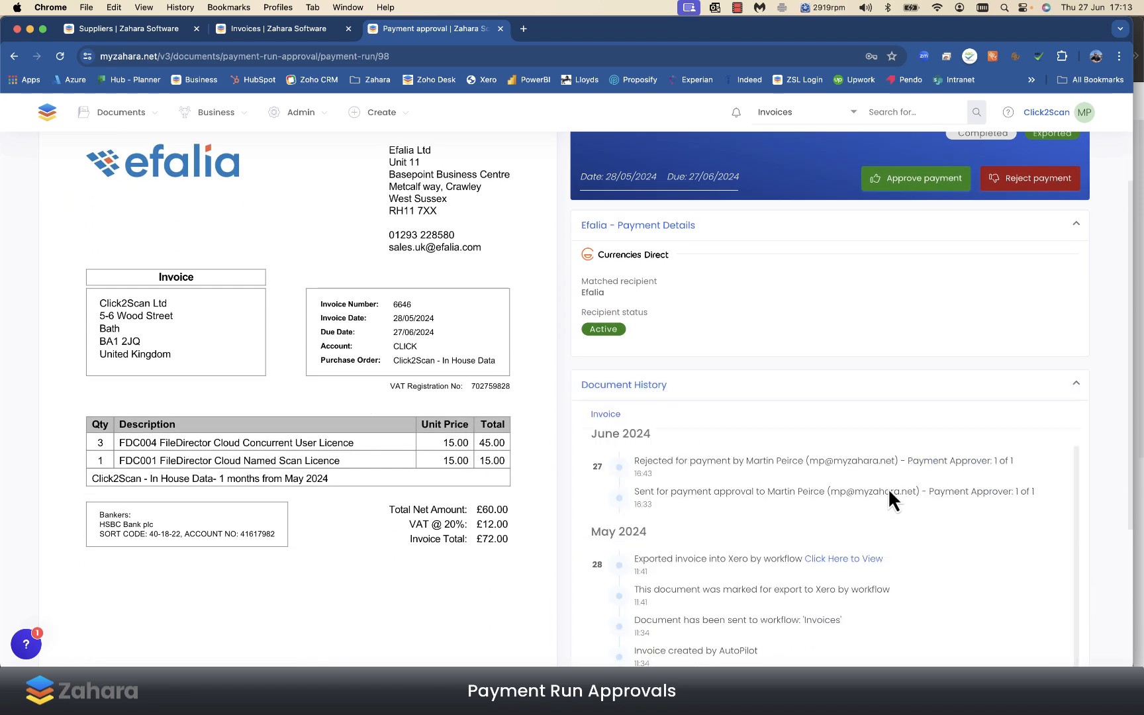
pyautogui.scroll(-3, 1004, 490)
pyautogui.scroll(-3, 1004, 490)
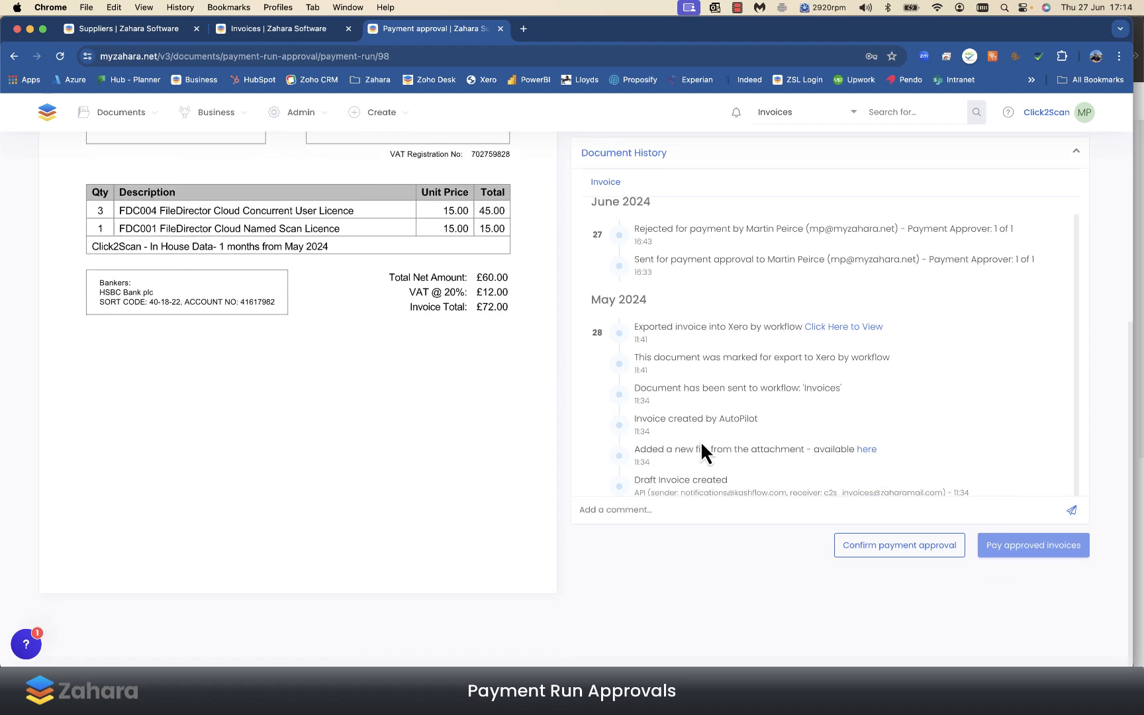
pyautogui.scroll(10, 705, 457)
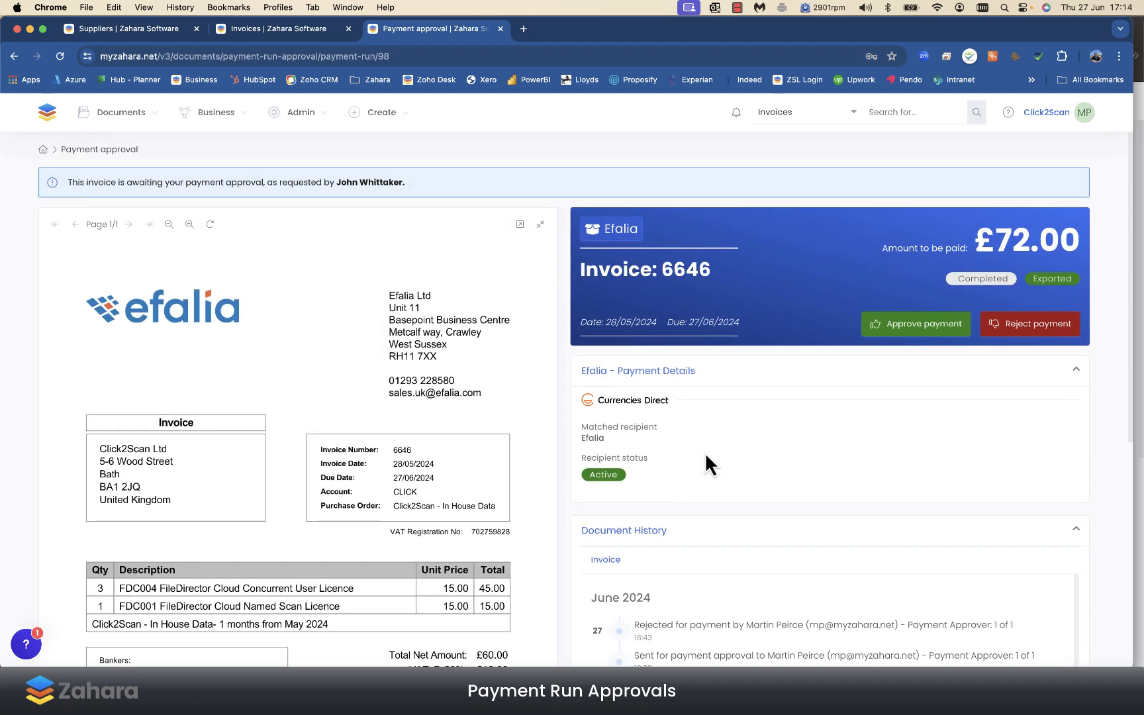
# Approve the payment for Efalia invoice 6646, confirm the payment approval without paying, and check its payment status in the invoice list.
pyautogui.click(890, 328)
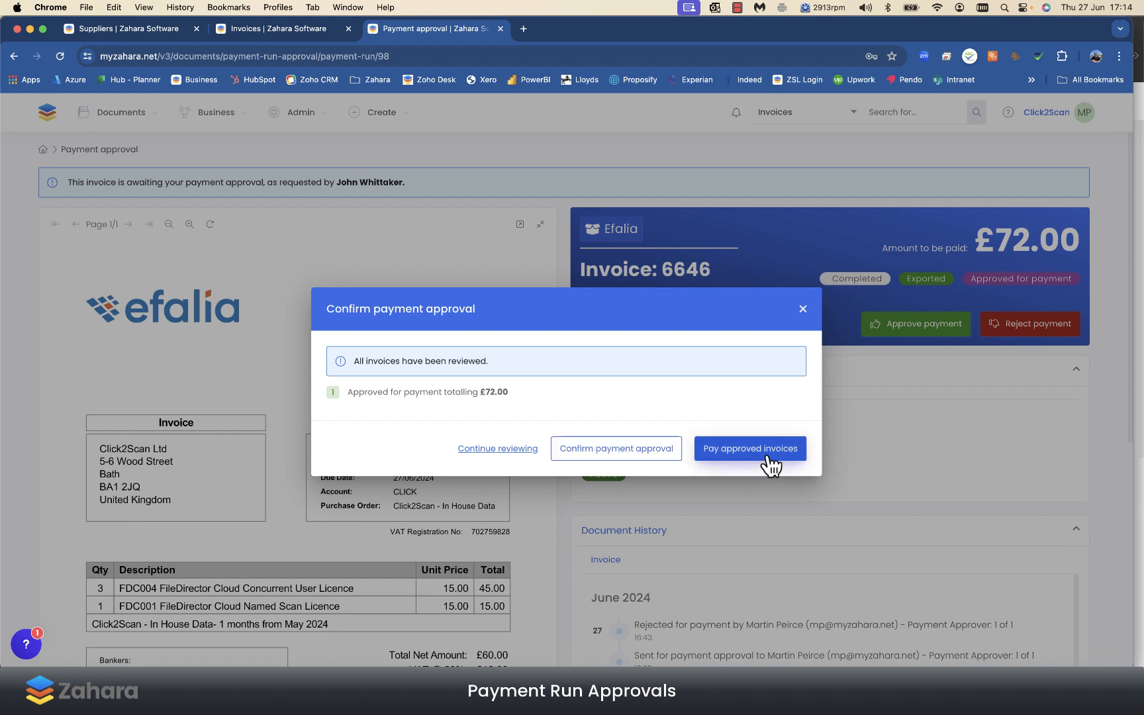
pyautogui.click(616, 451)
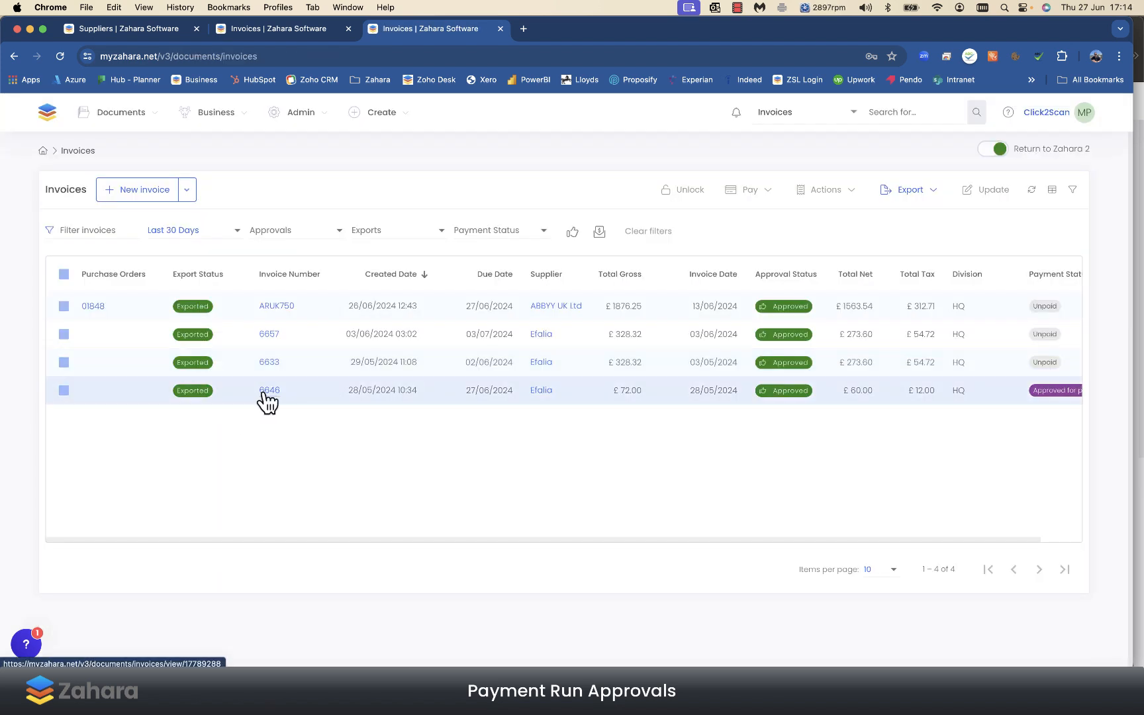
pyautogui.hscroll(2, 268, 402)
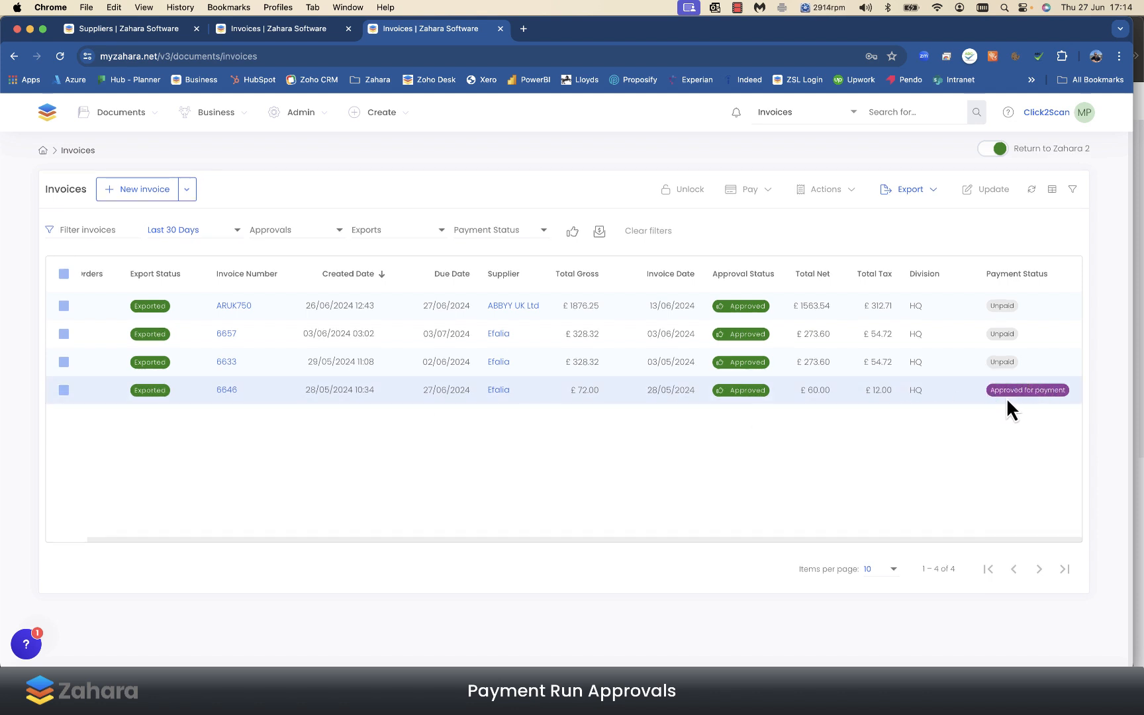
pyautogui.hscroll(-2, 1007, 397)
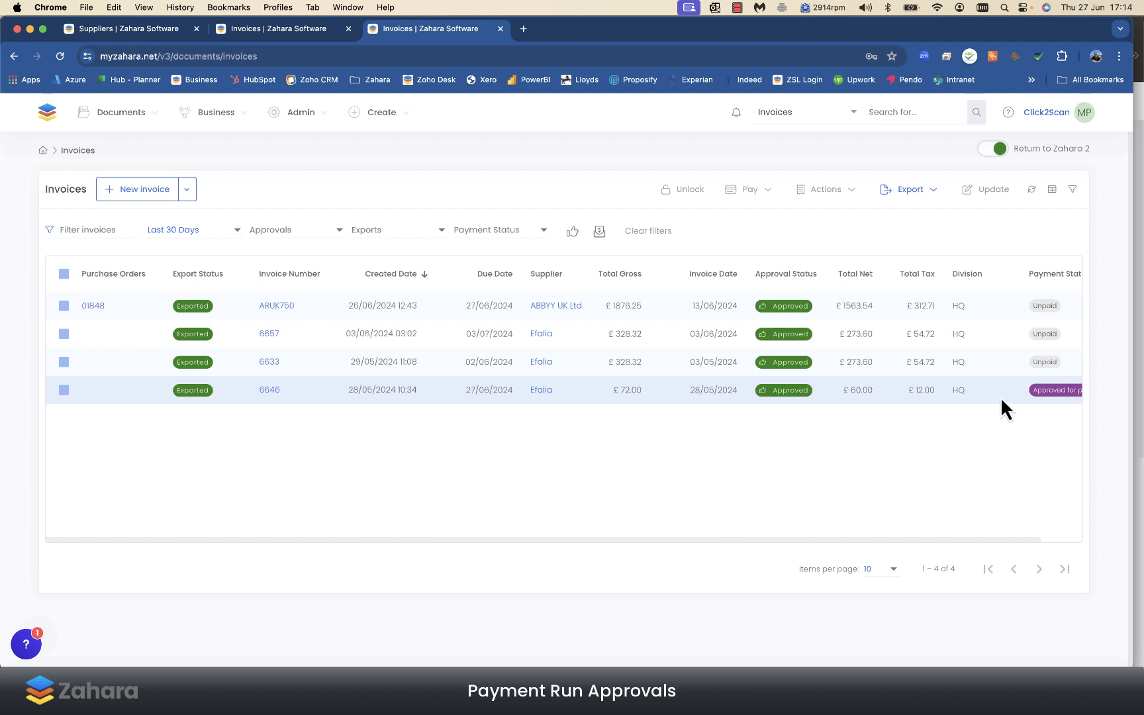
# Select the approved Efalia invoice 6646 in the invoice list and start paying it with Currencies Direct.
pyautogui.click(64, 390)
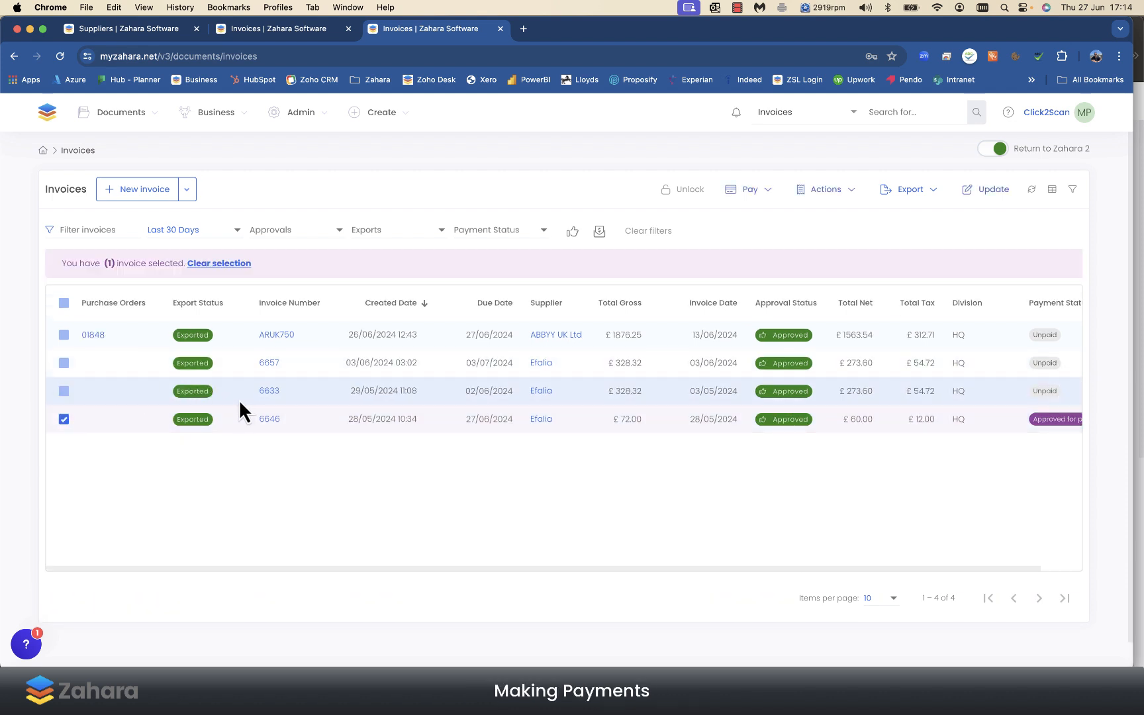
pyautogui.click(769, 192)
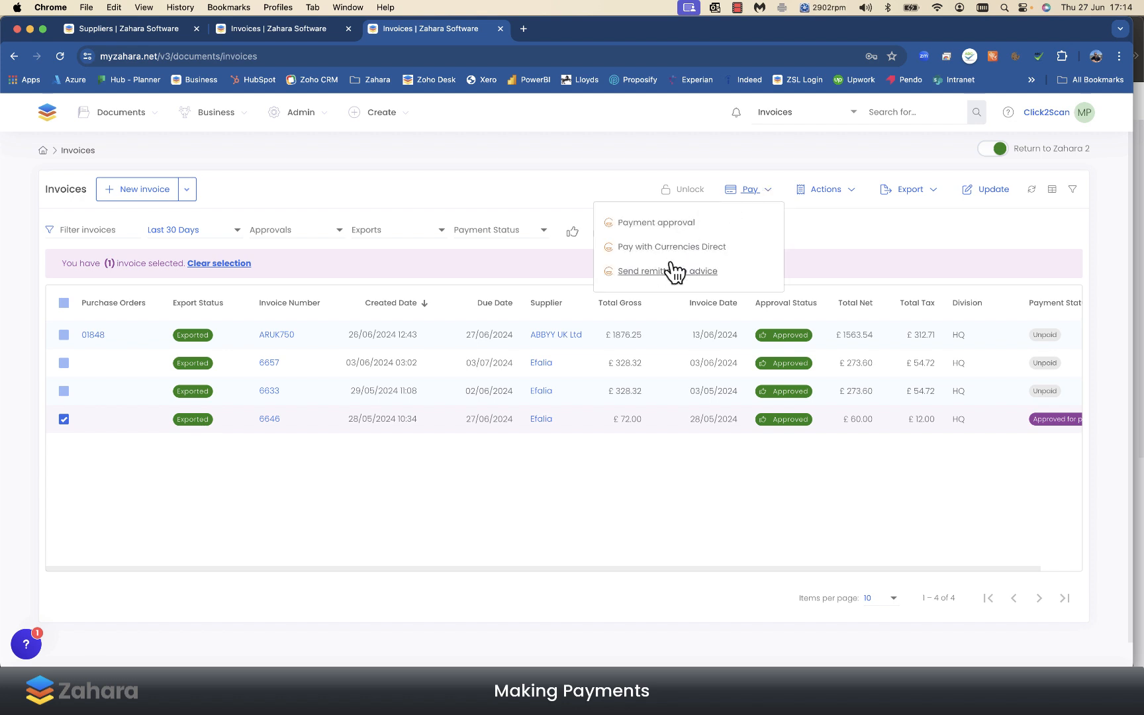
pyautogui.click(656, 248)
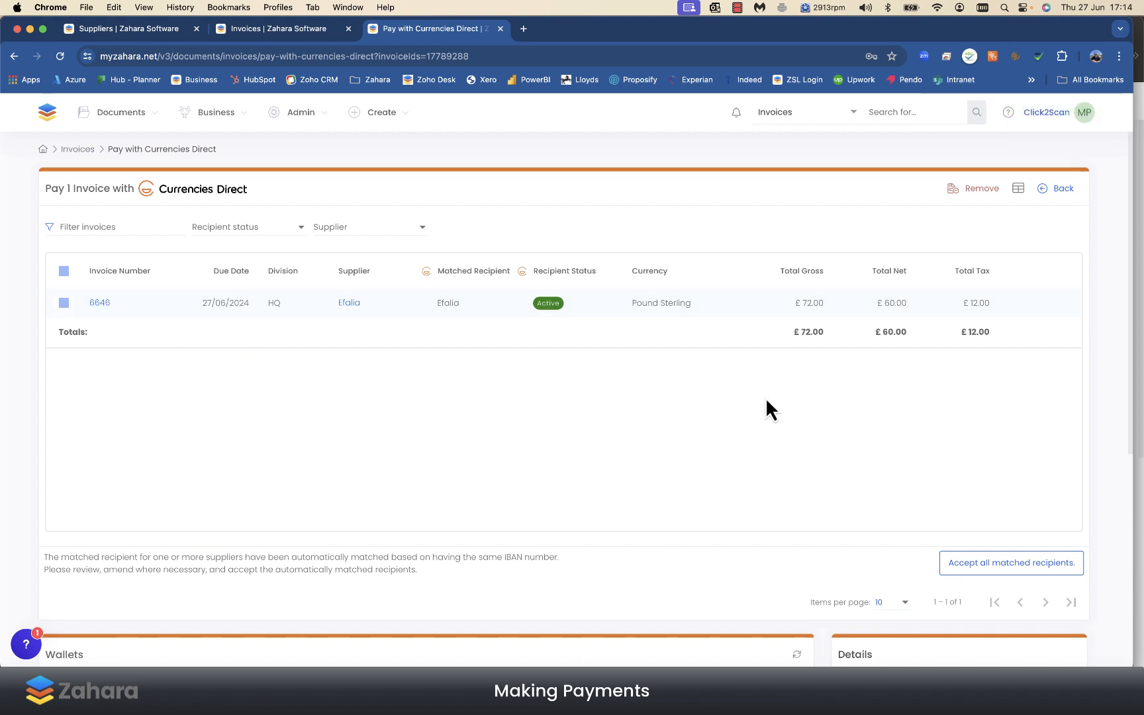
# Choose the Pound Sterling wallet for the payment and set the transaction purpose to Bill payments, leaving the payment comment empty.
pyautogui.scroll(-3, 765, 401)
pyautogui.scroll(-3, 765, 399)
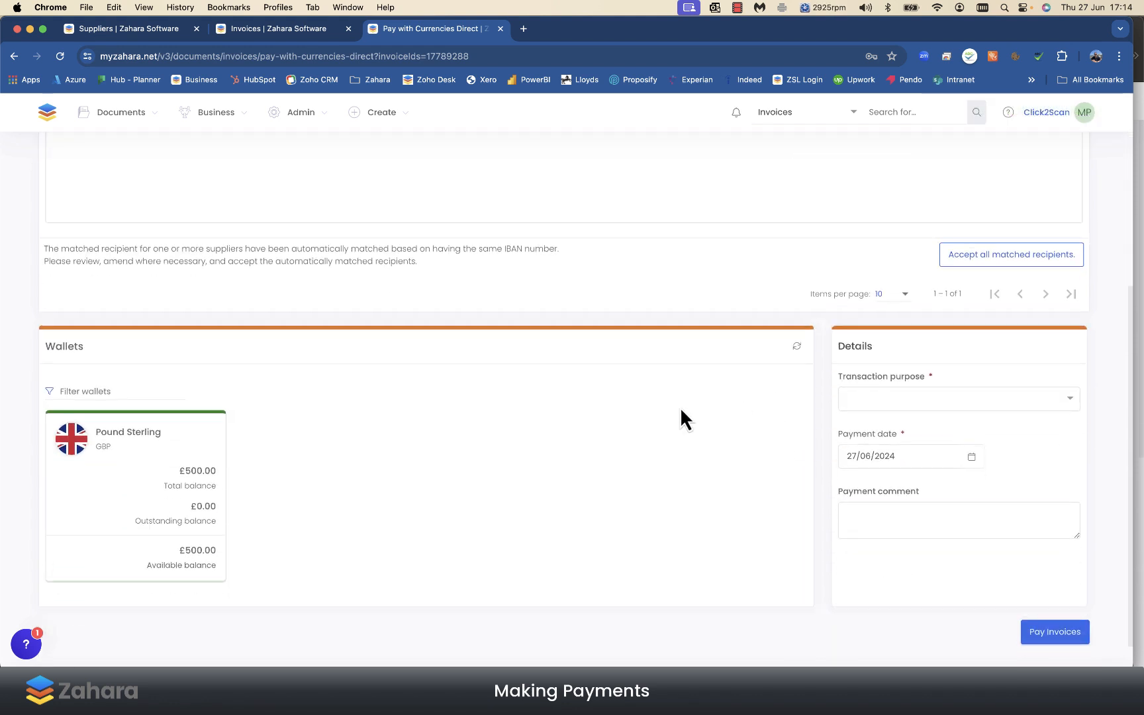
pyautogui.click(159, 466)
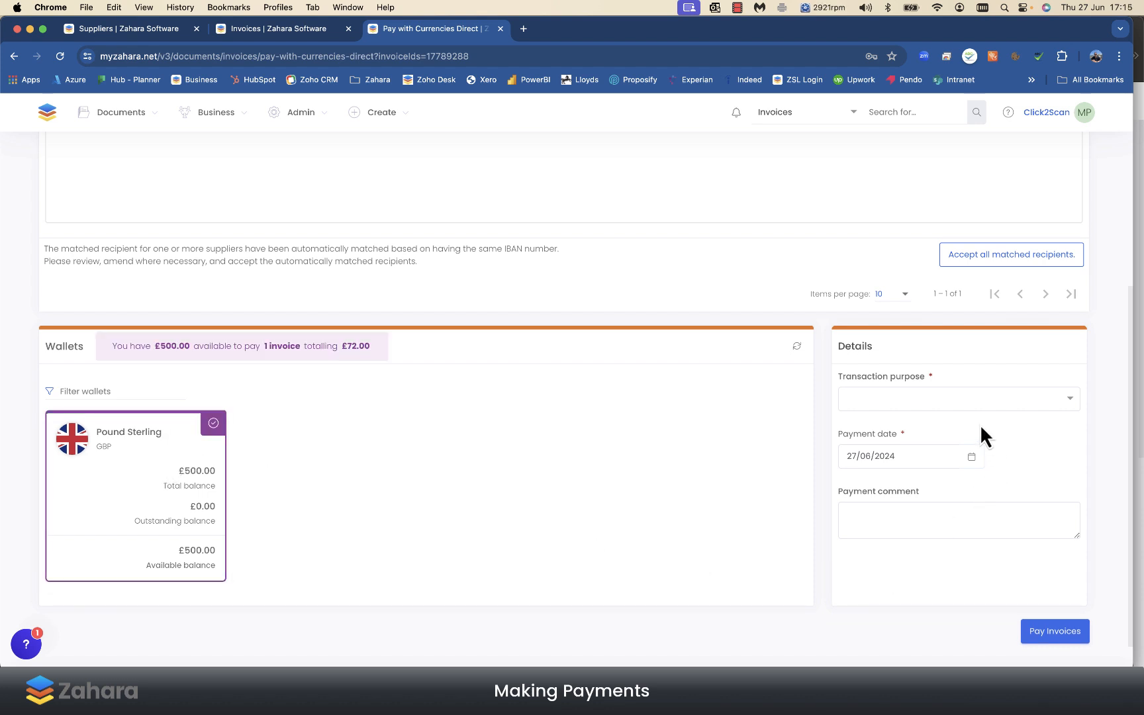
pyautogui.click(865, 401)
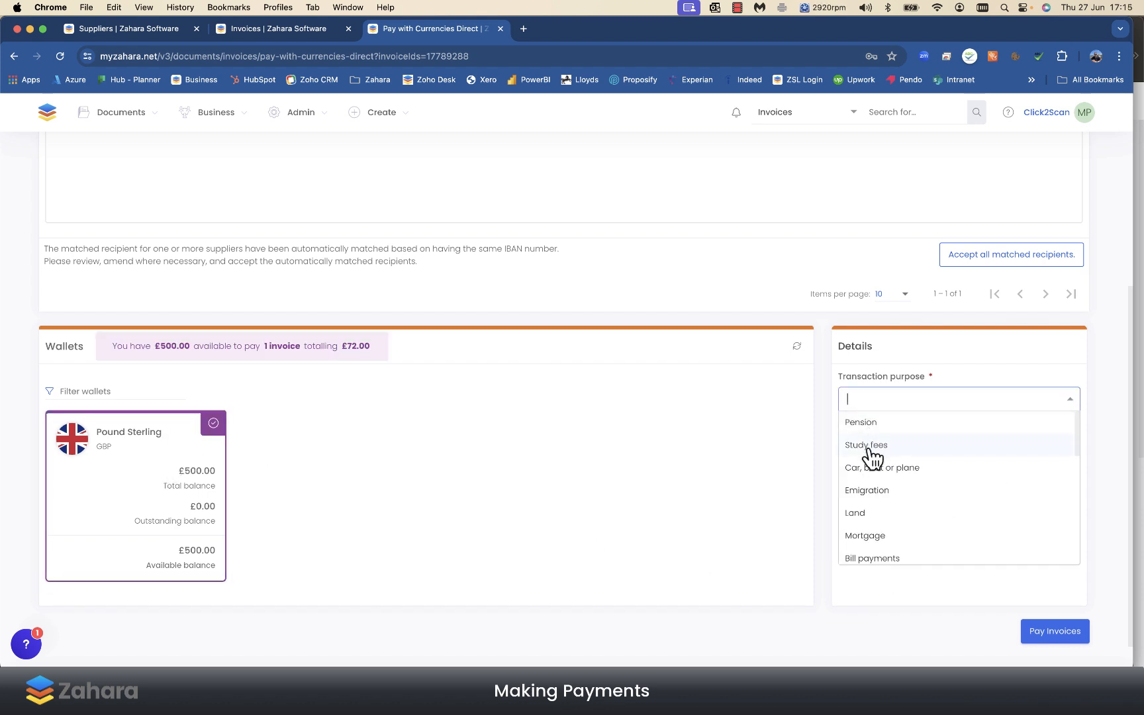
pyautogui.scroll(-2, 878, 501)
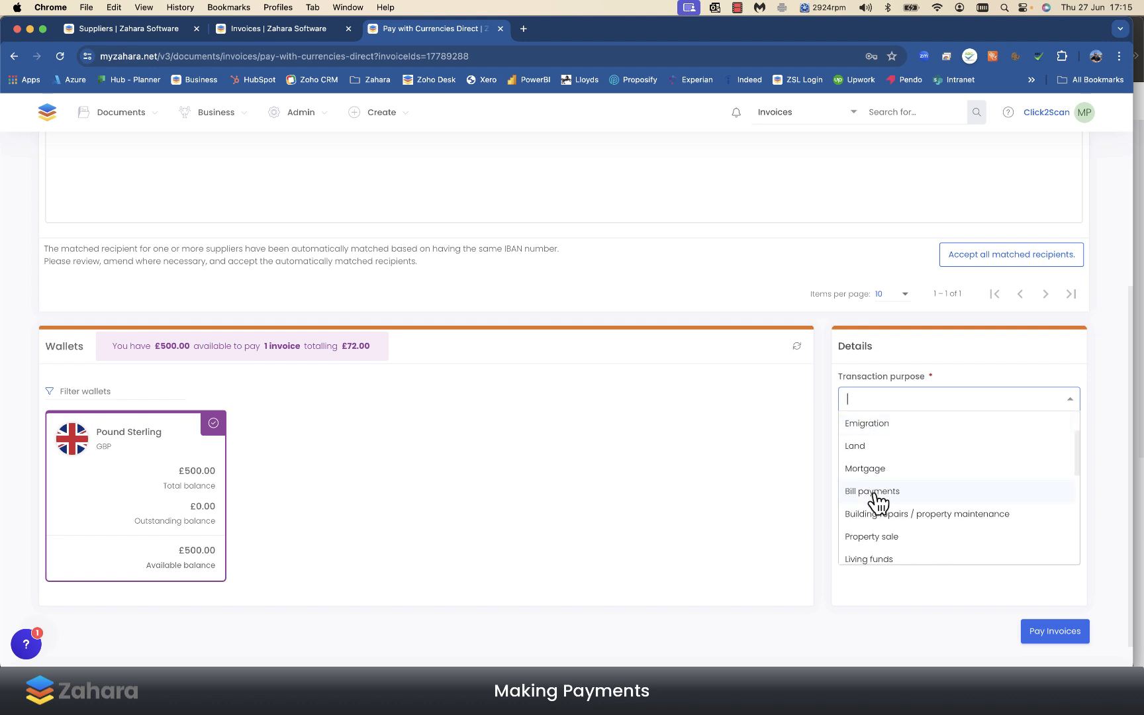
pyautogui.click(876, 498)
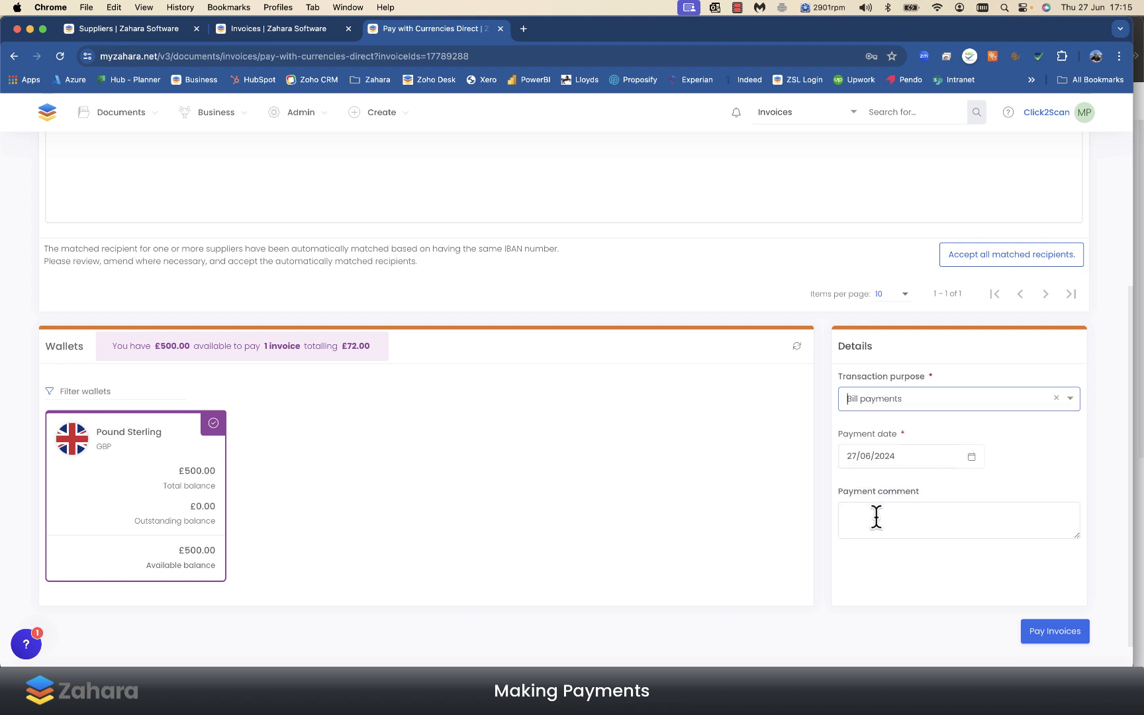
pyautogui.click(876, 517)
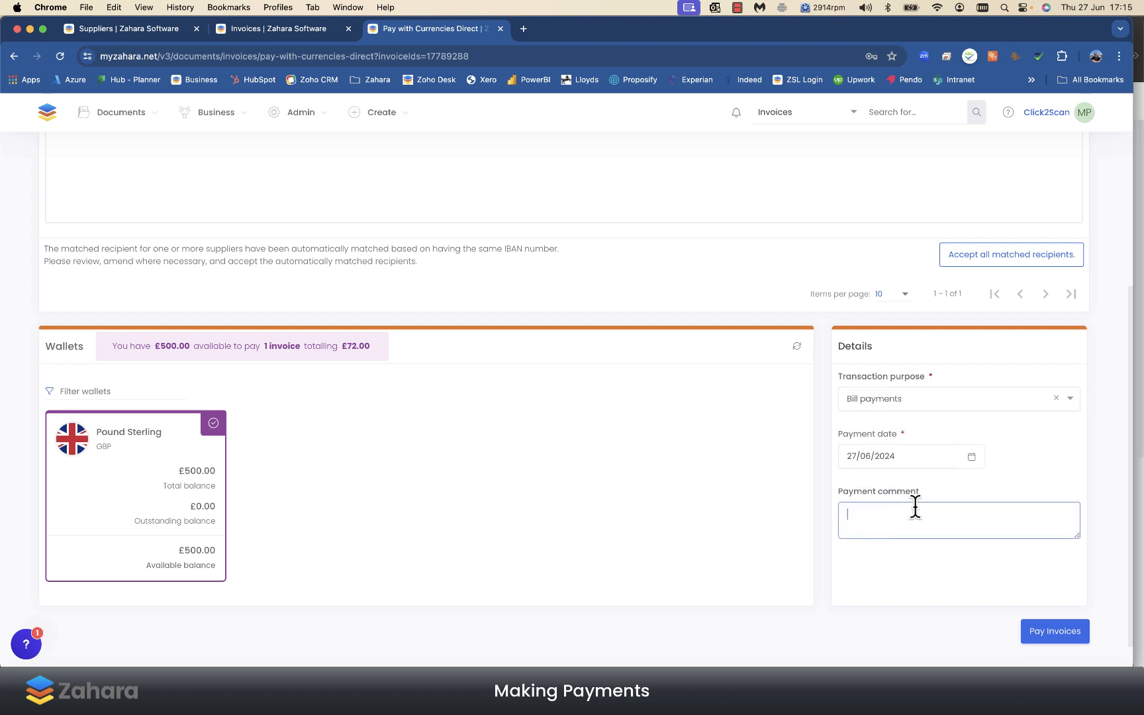
# Recheck the invoice and wallet details, then submit and confirm the Currencies Direct payment for Efalia invoice 6646.
pyautogui.scroll(5, 915, 506)
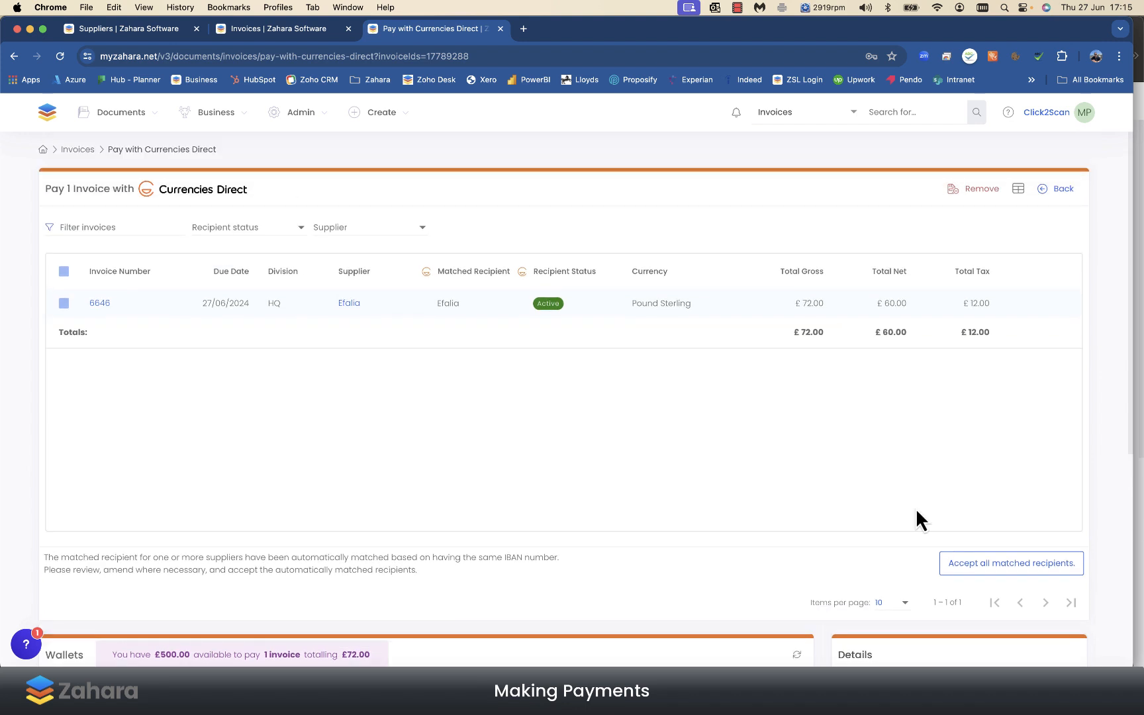
pyautogui.scroll(-5, 915, 507)
pyautogui.scroll(5, 914, 506)
pyautogui.scroll(-5, 251, 487)
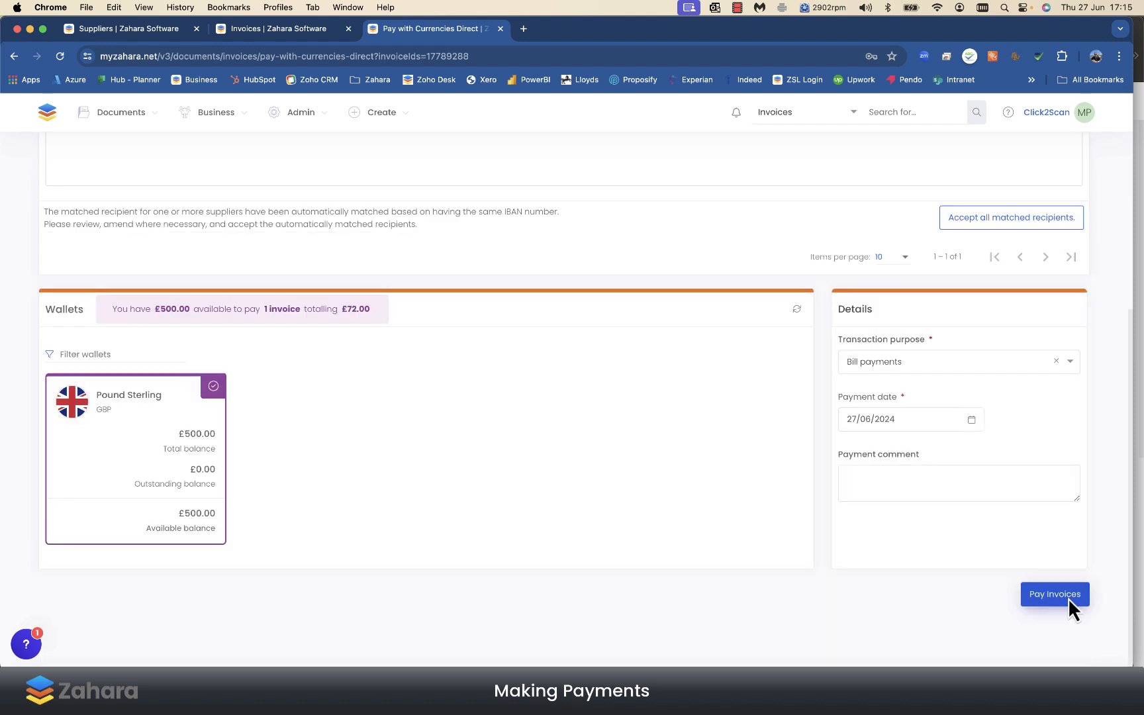
pyautogui.click(1067, 597)
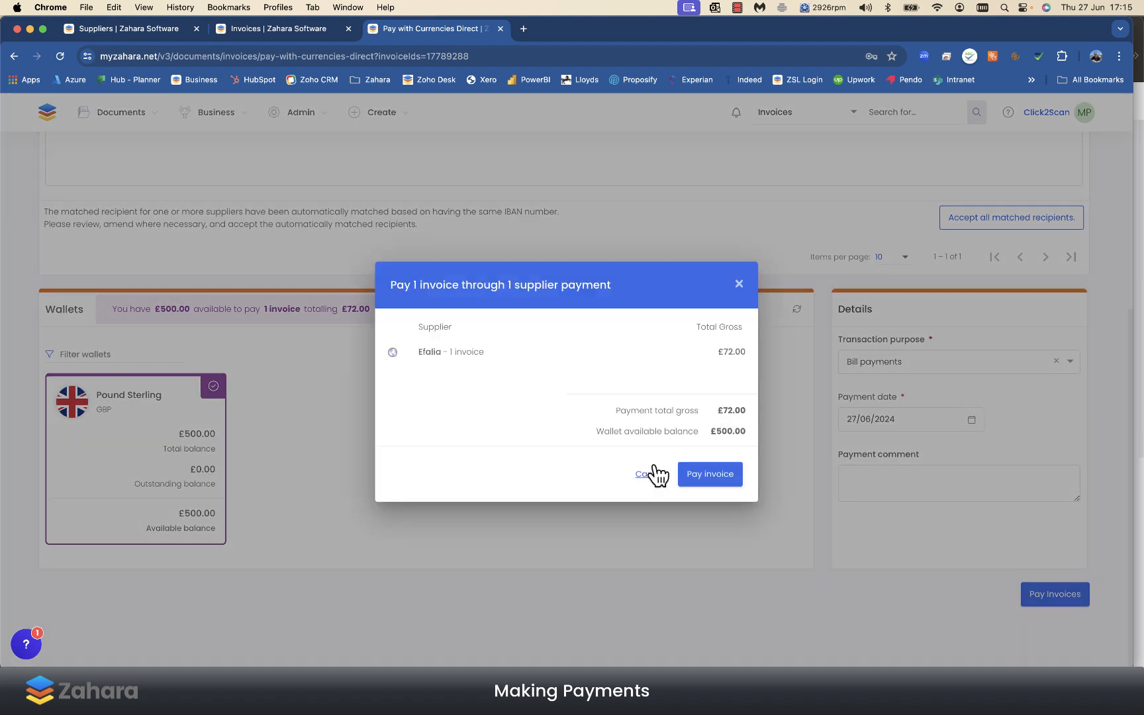
pyautogui.click(695, 474)
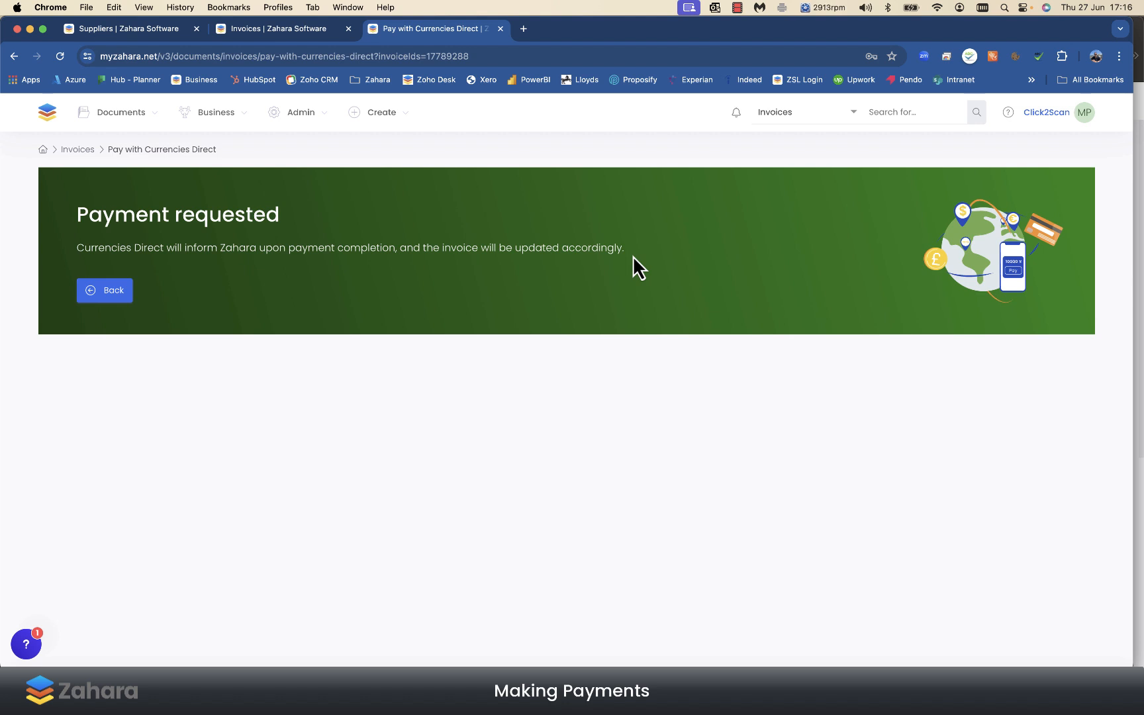
# Return to the invoice list and check the payment status of Efalia invoice 6646.
pyautogui.click(110, 296)
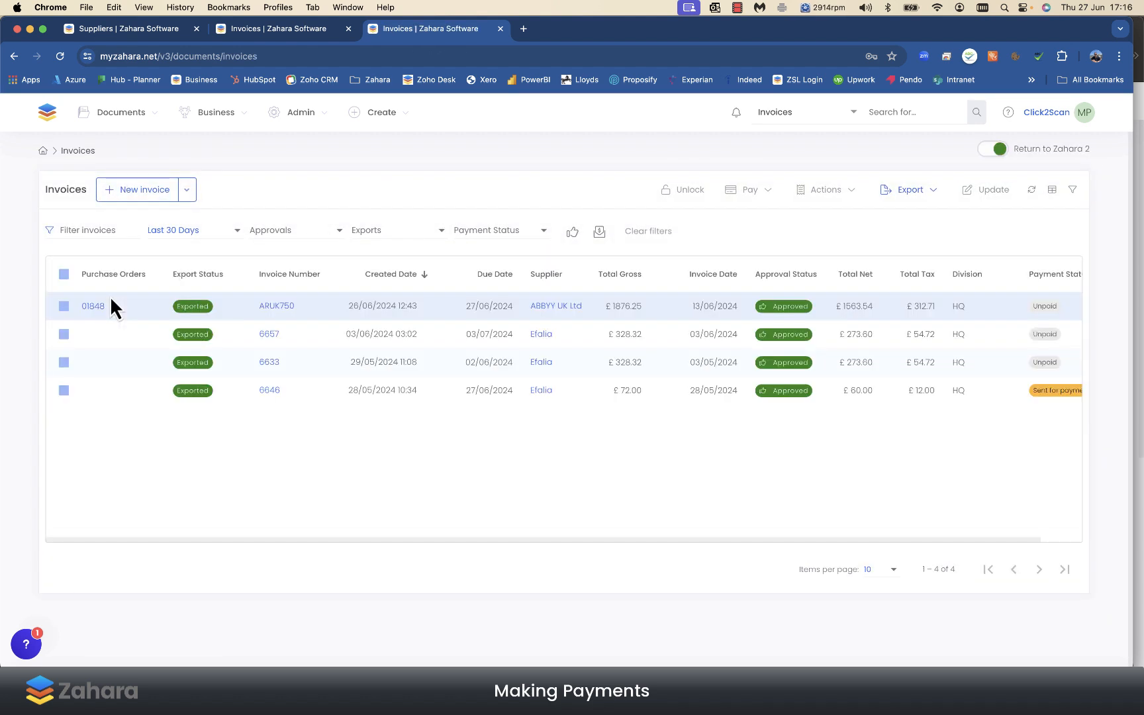
pyautogui.hscroll(2, 457, 384)
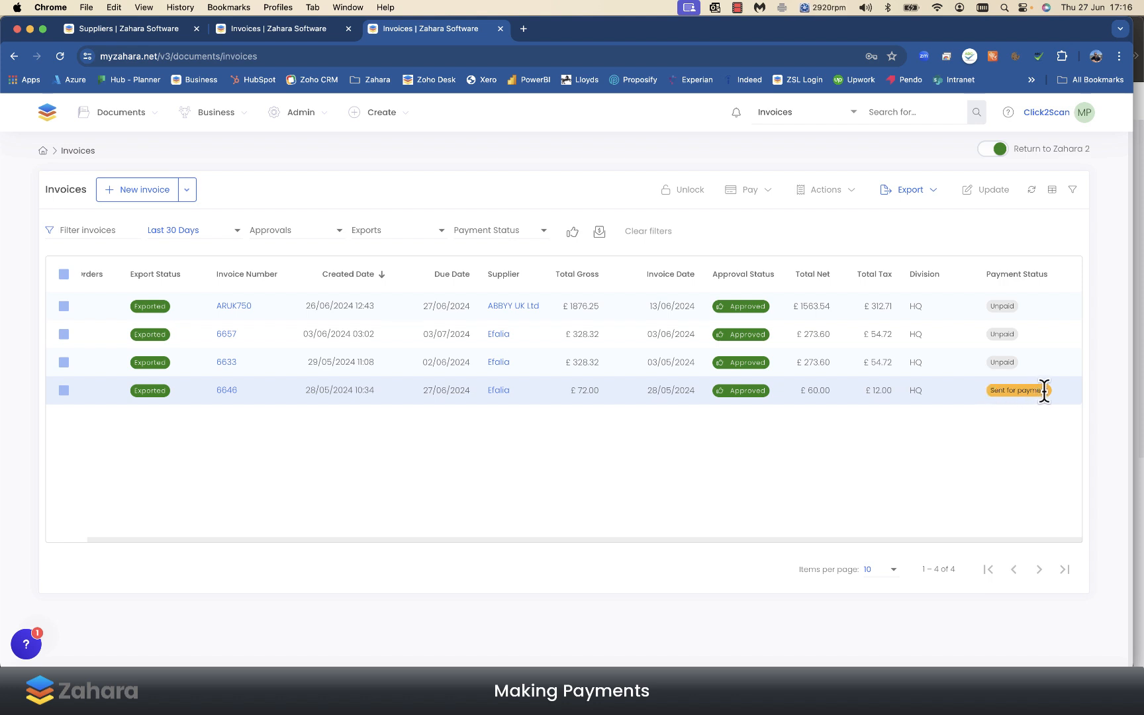
pyautogui.hscroll(-1, 1044, 390)
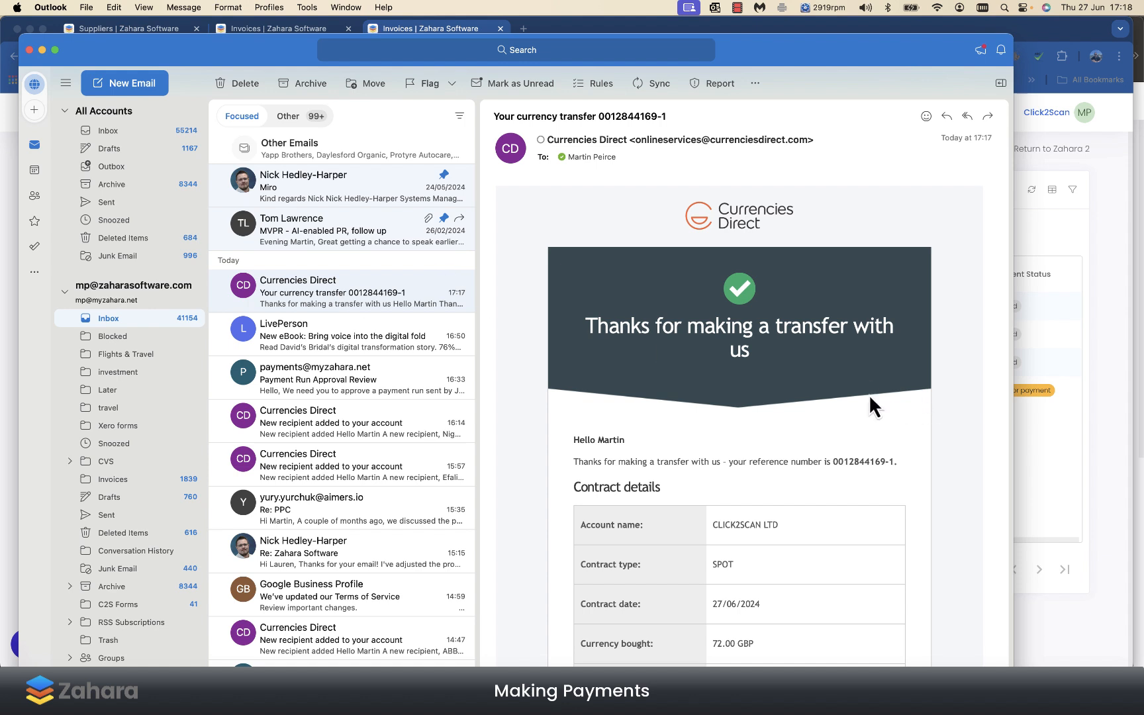
# Read the Currencies Direct currency transfer email and its contract details in Outlook, and switch back to the browser.
pyautogui.scroll(-8, 848, 371)
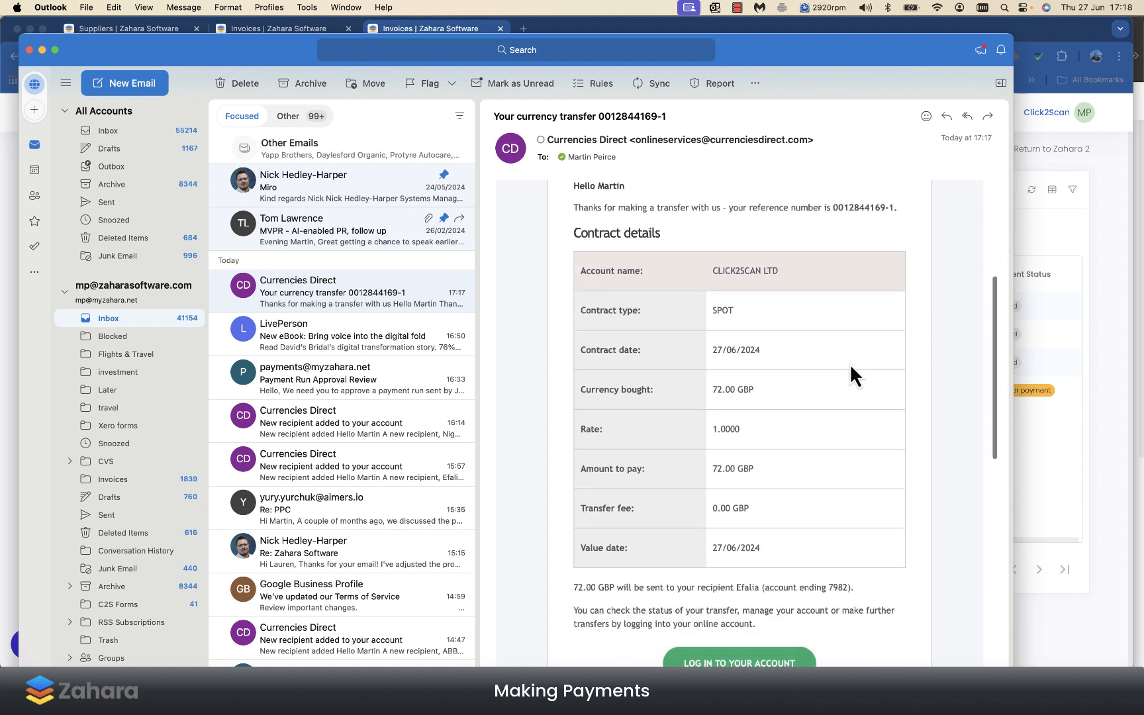
pyautogui.scroll(-6, 851, 367)
pyautogui.scroll(6, 851, 368)
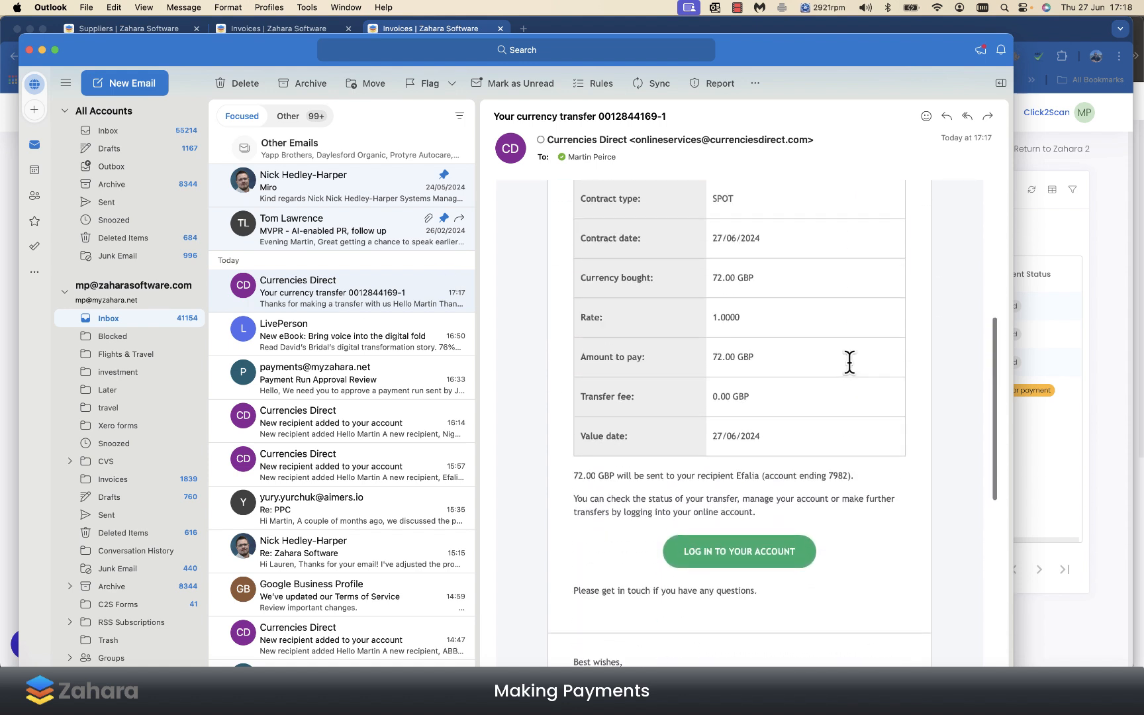
pyautogui.scroll(5, 849, 364)
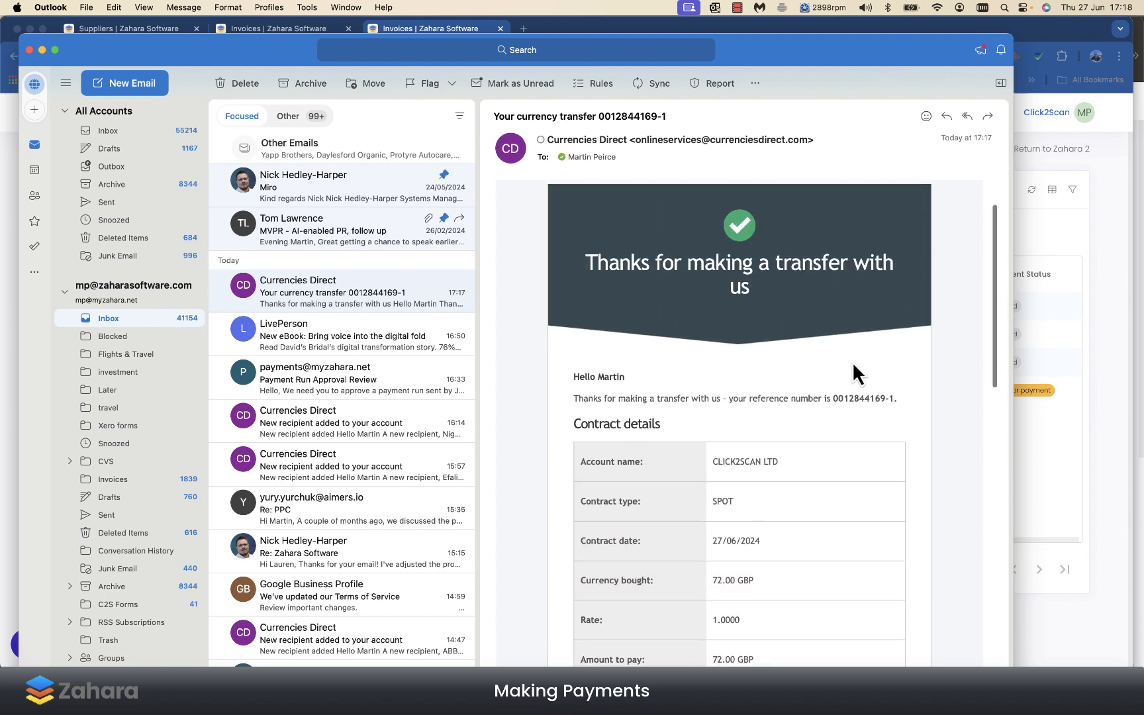
pyautogui.click(521, 31)
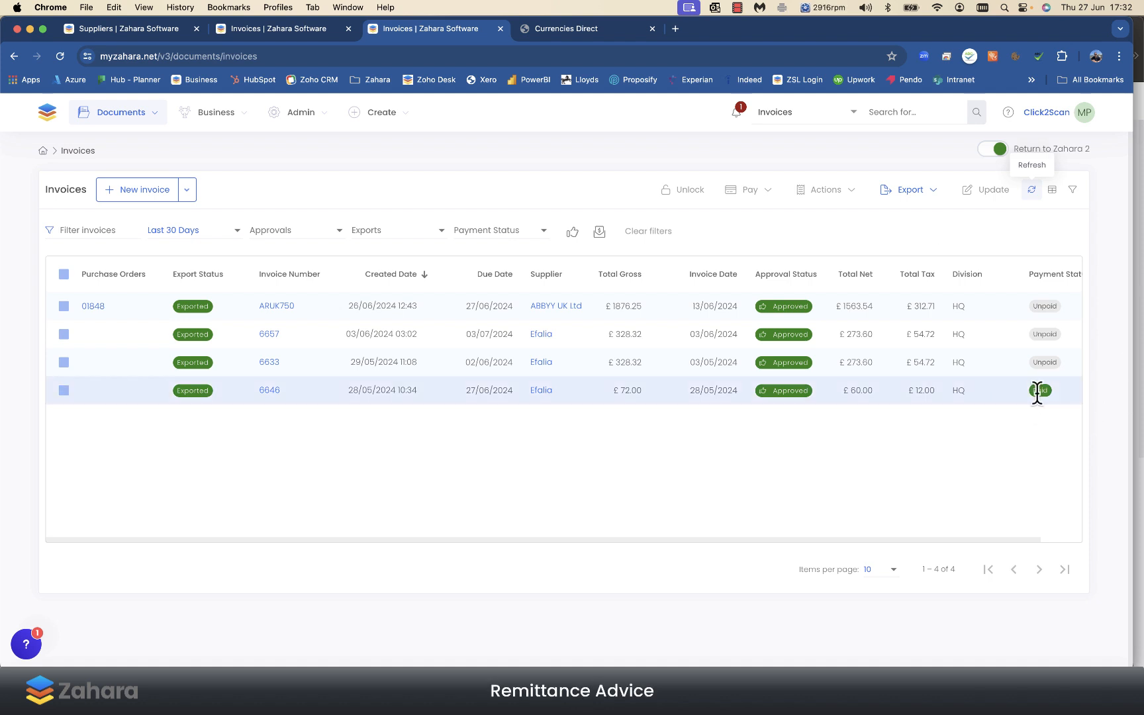
# Select the paid Efalia invoice 6646 and send its remittance advice to the supplier's default email address.
pyautogui.click(63, 390)
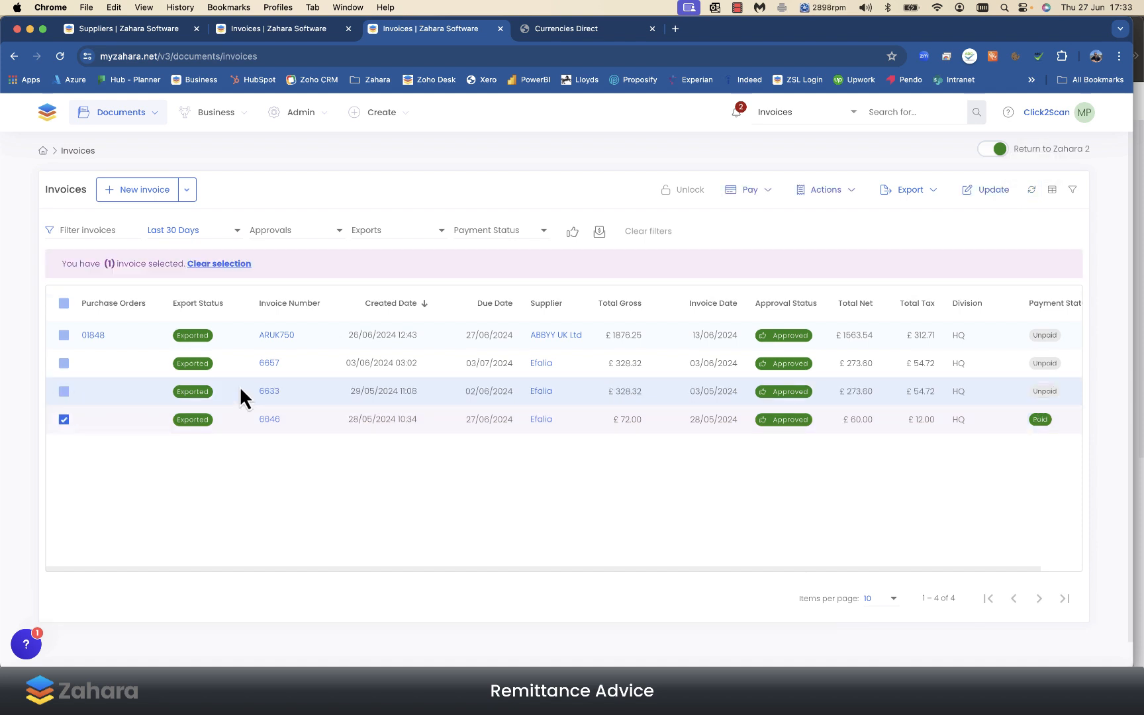
pyautogui.click(770, 196)
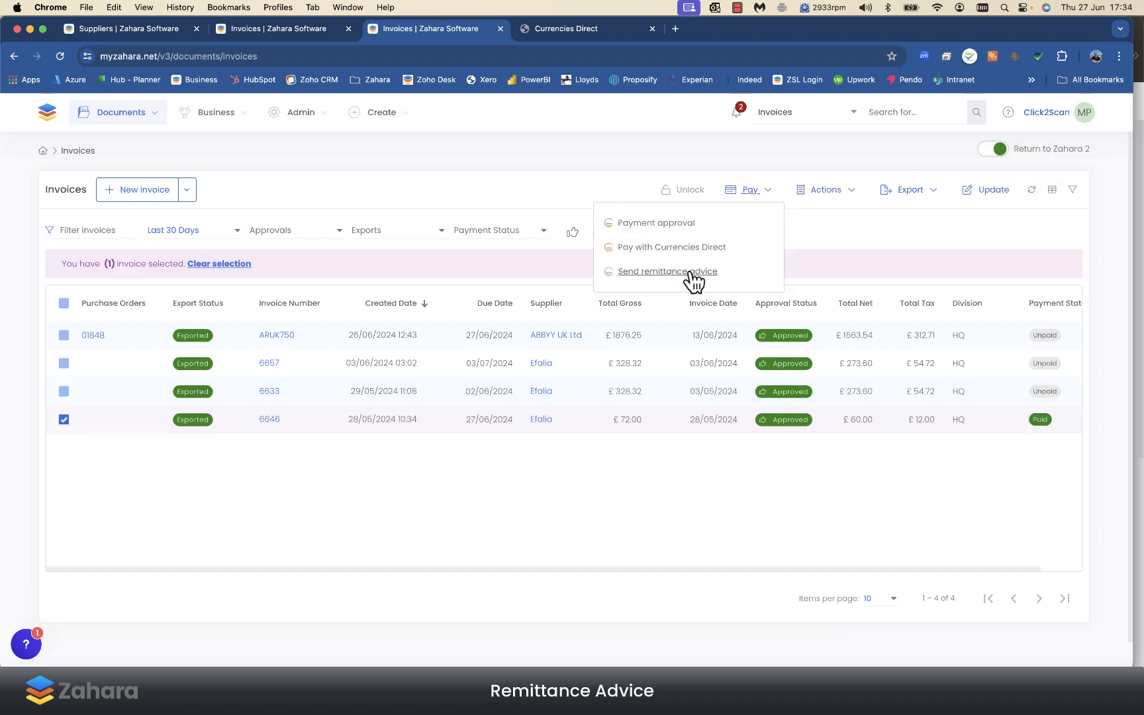
pyautogui.click(673, 269)
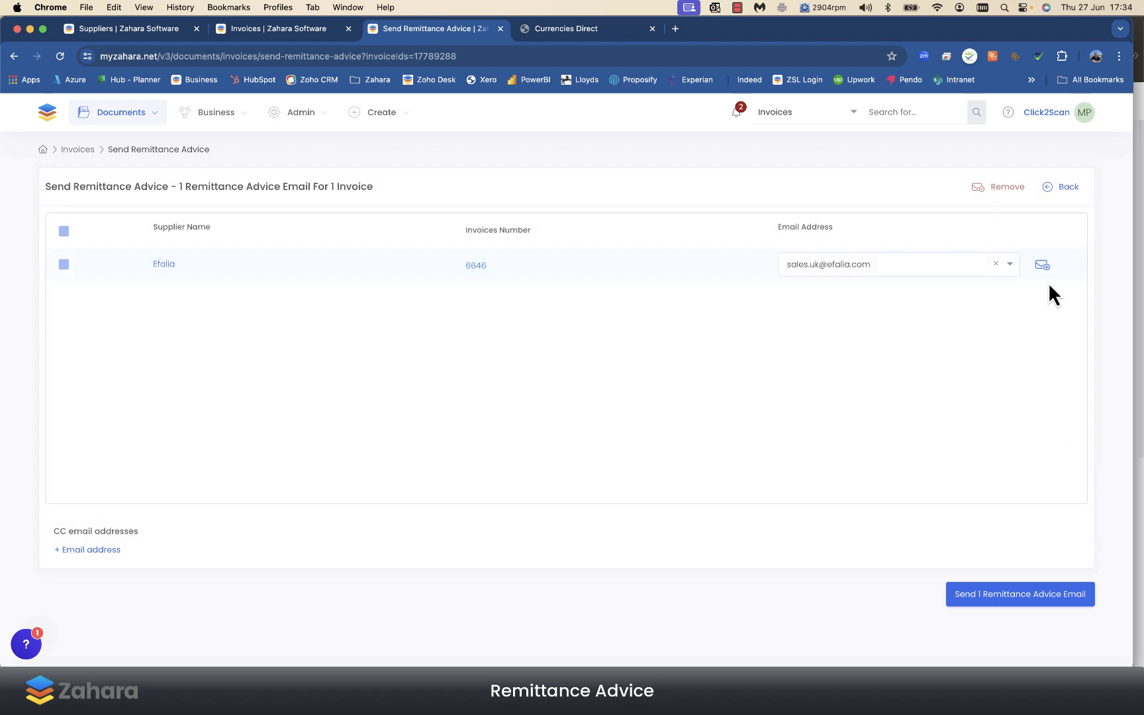
pyautogui.click(1011, 598)
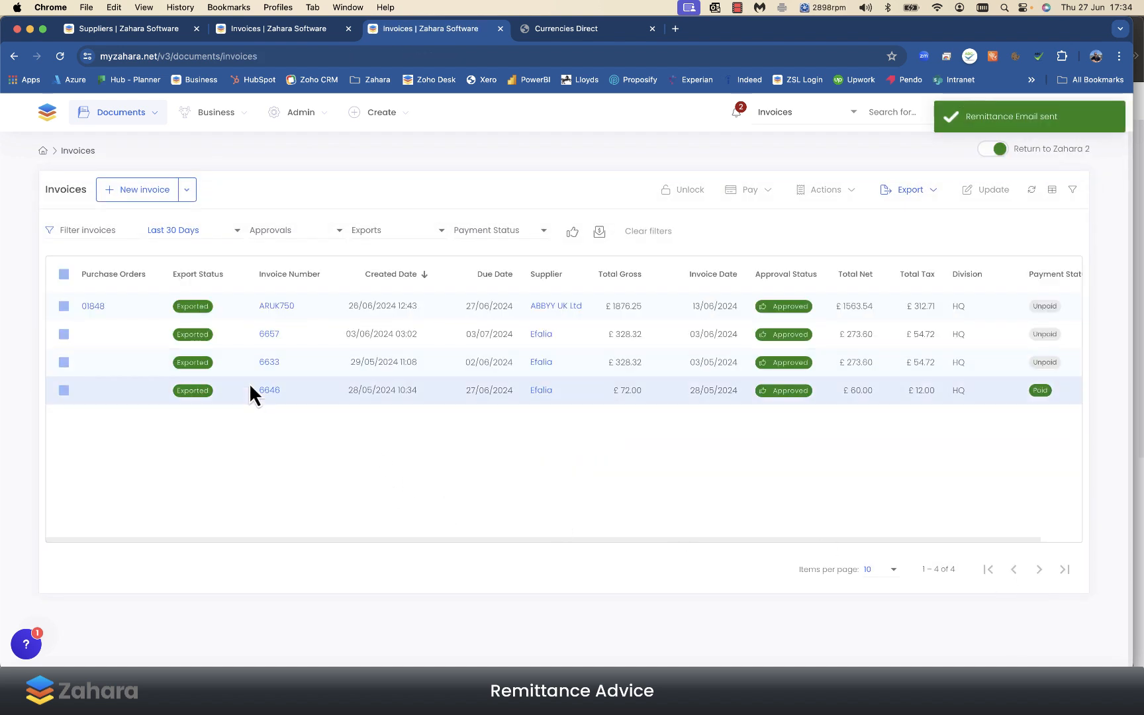
# Open Efalia invoice 6646 and review its document history for the approval, payment and remittance entries.
pyautogui.click(268, 392)
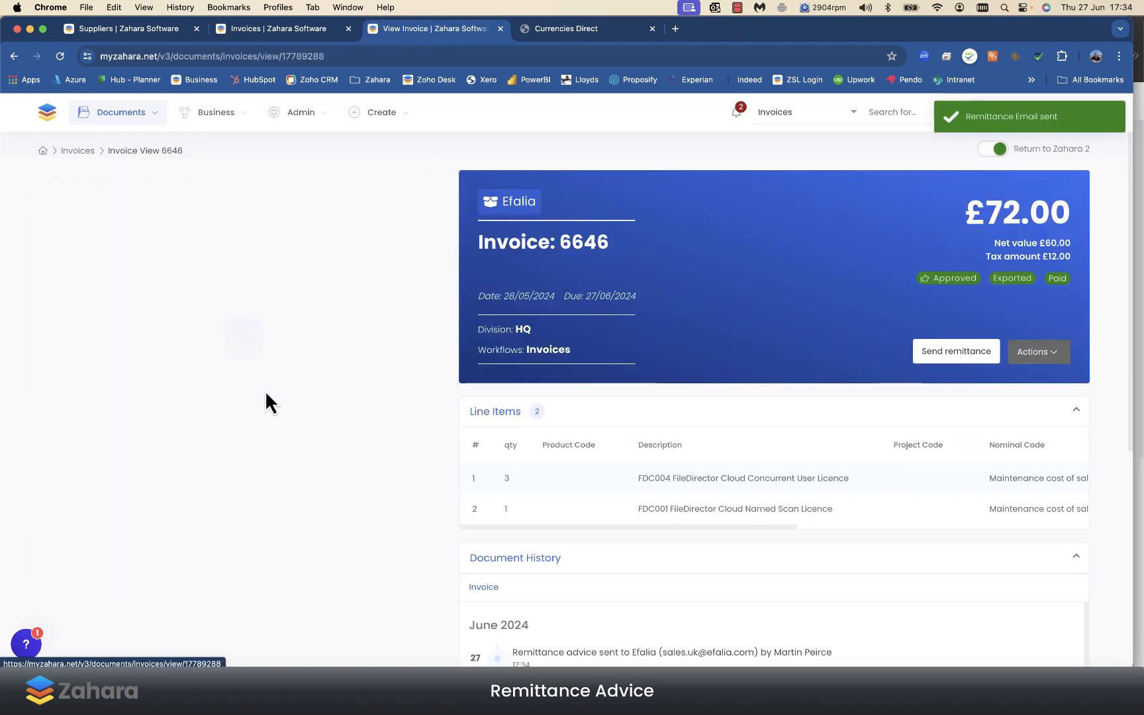
pyautogui.scroll(-10, 784, 508)
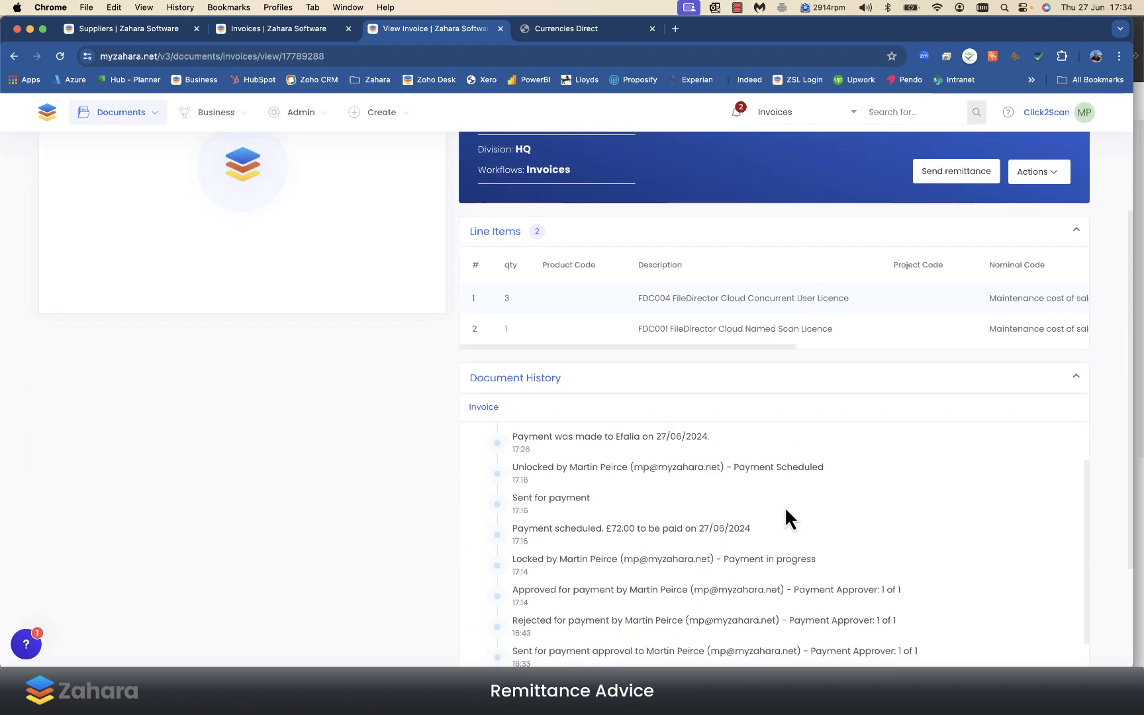
pyautogui.scroll(-3, 784, 506)
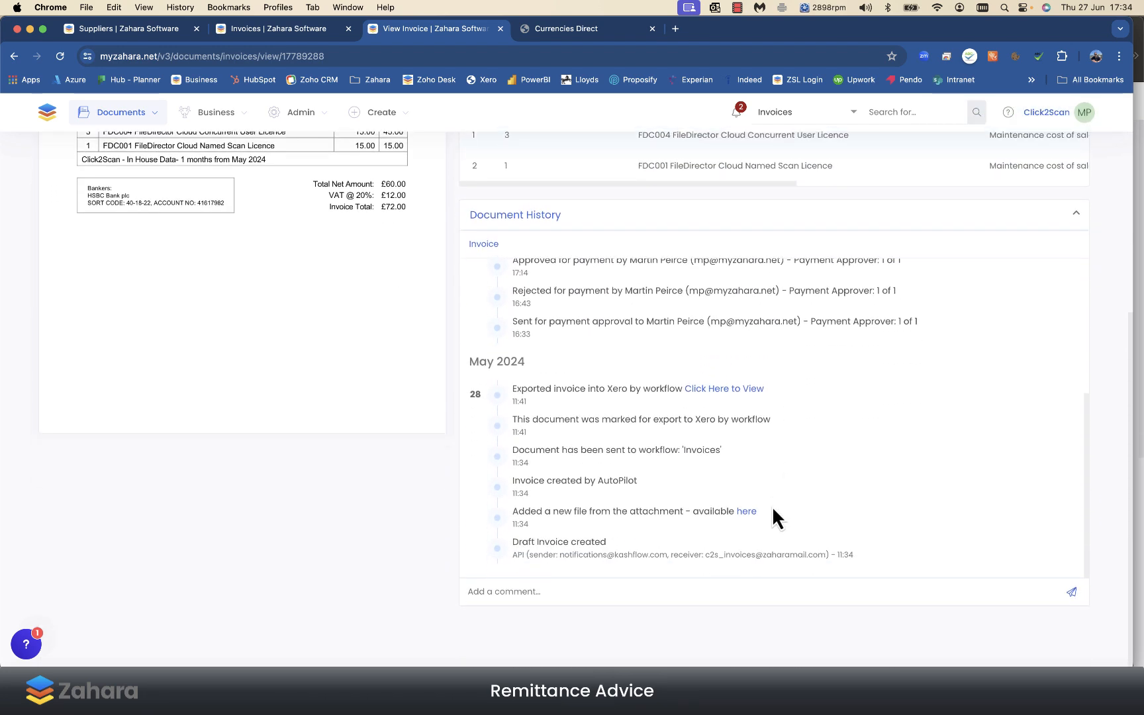
pyautogui.scroll(5, 638, 459)
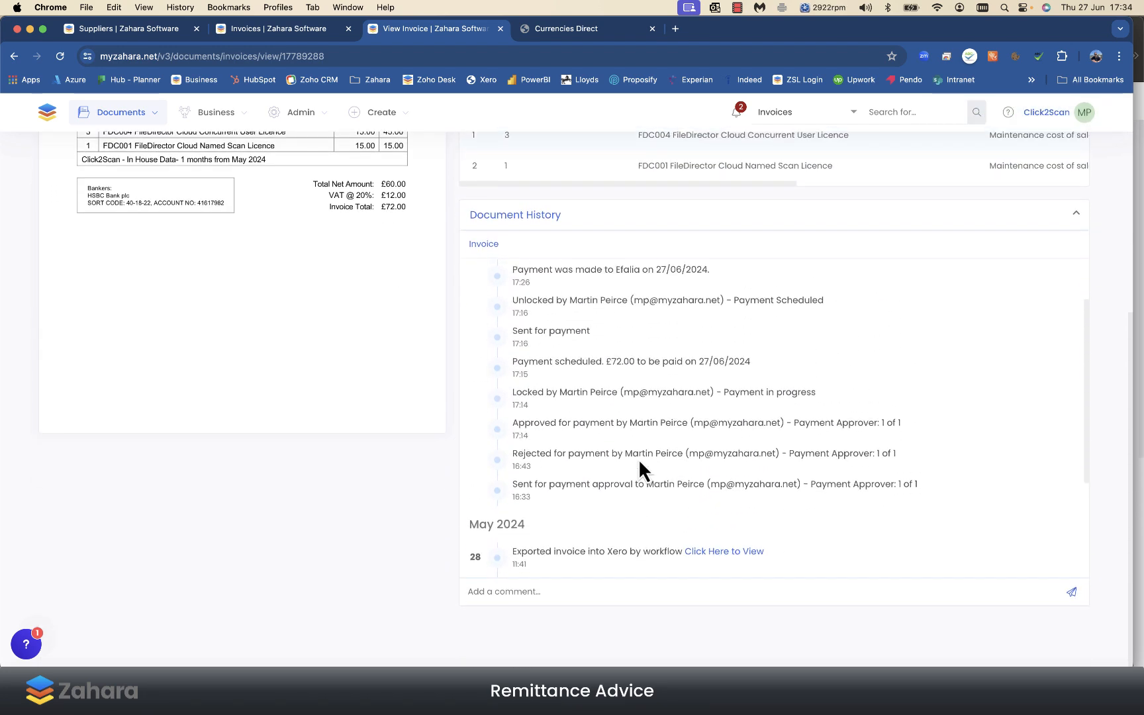
pyautogui.scroll(2, 602, 339)
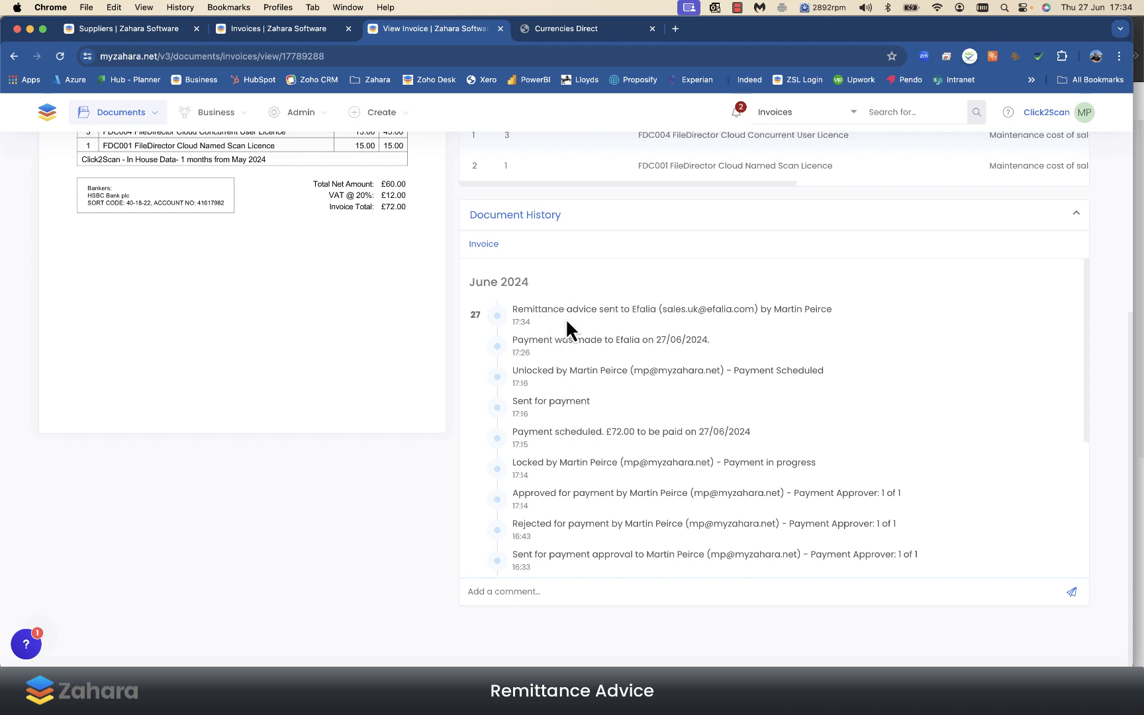
pyautogui.scroll(5, 566, 318)
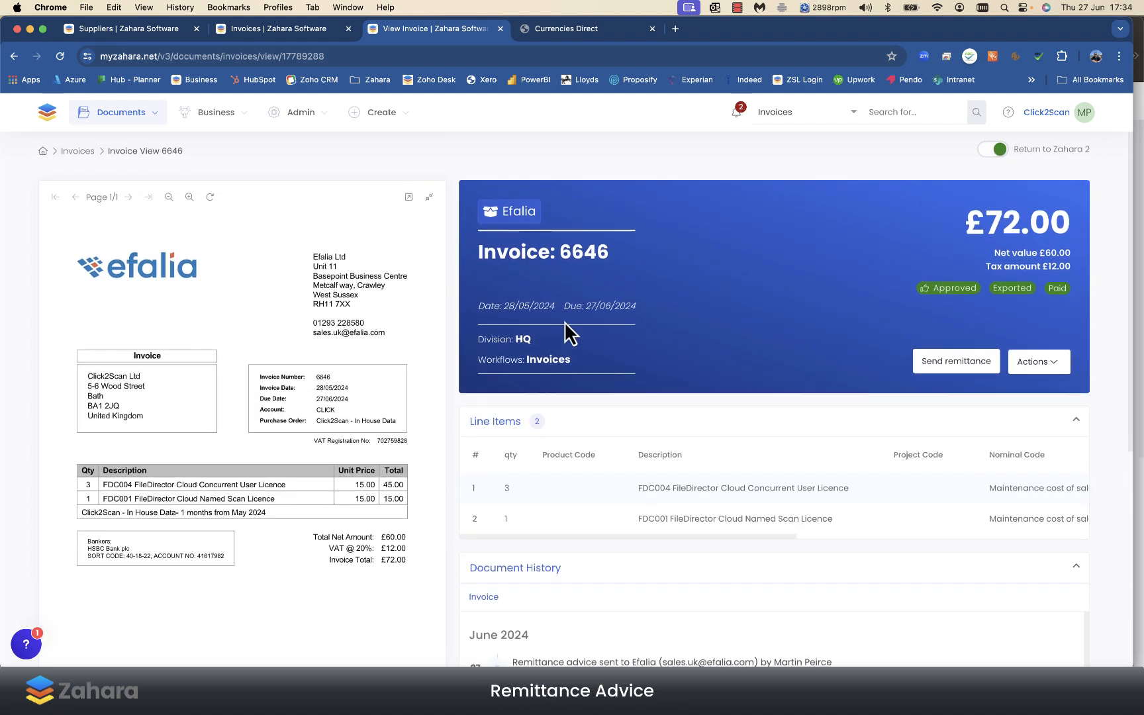